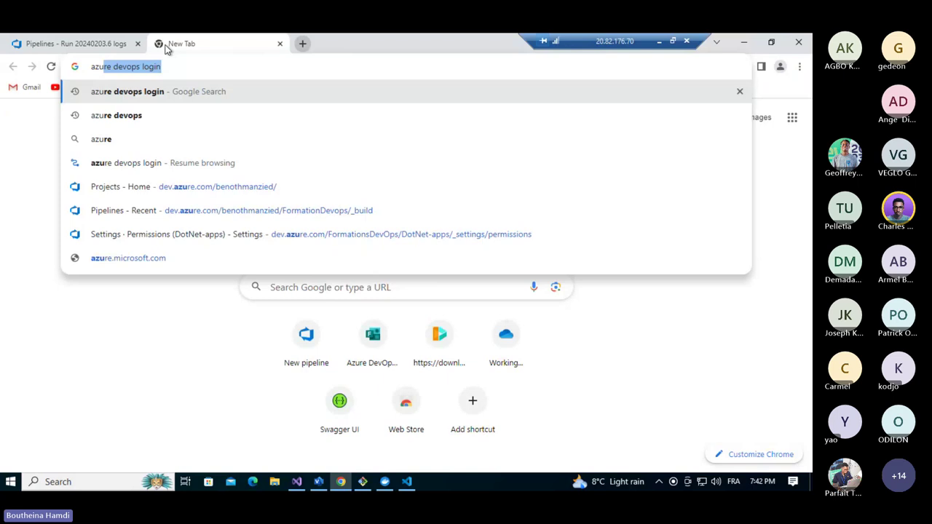
Search the web for "azure devops login" and open the Azure DevOps projects home through the Azure DevOps Services page.
{"action": "key", "text": "Return"}
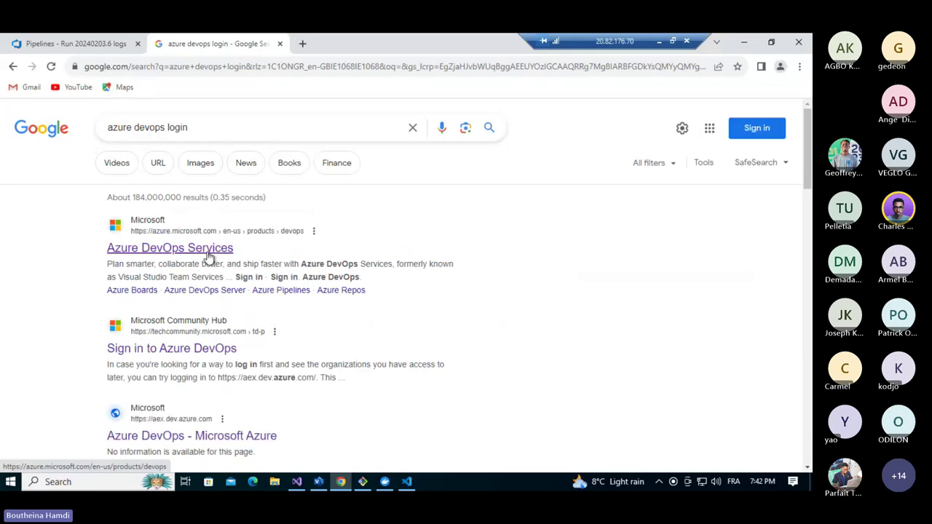
{"action": "left_click", "coordinate": [209, 251]}
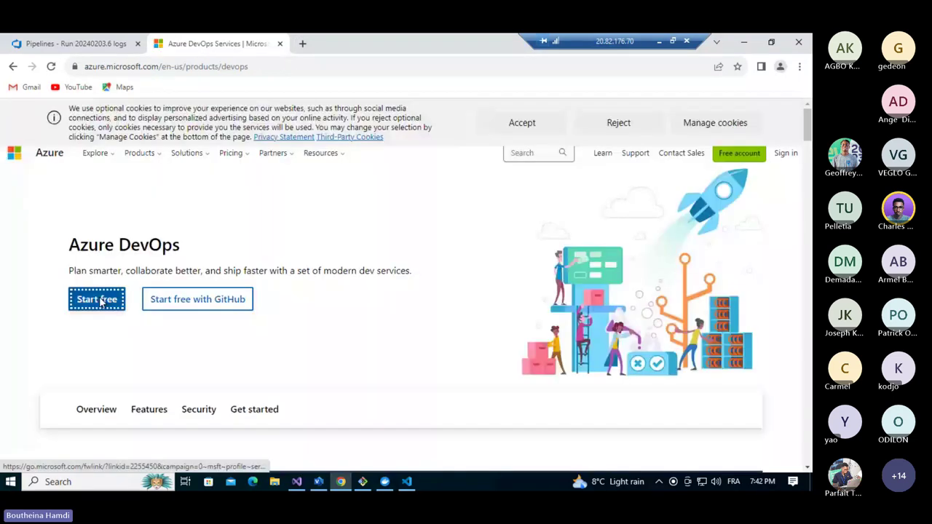
{"action": "left_click", "coordinate": [98, 299]}
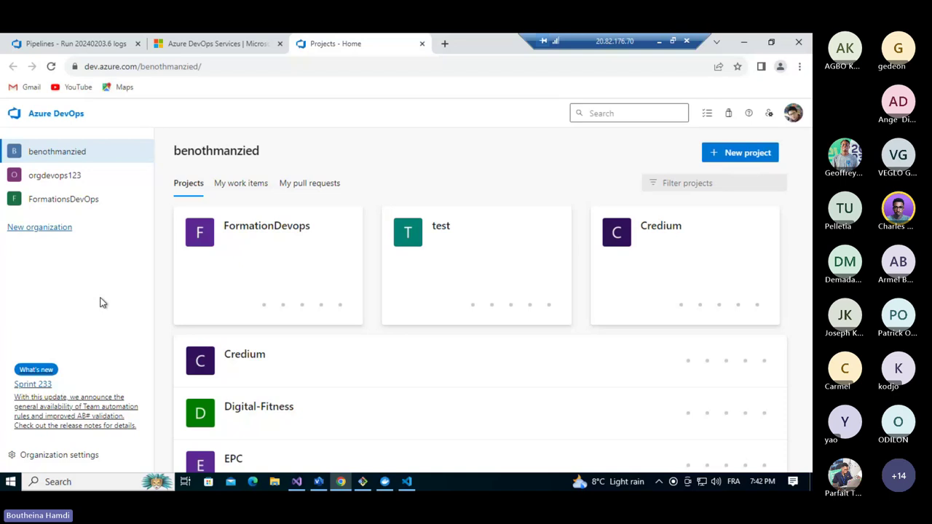
Start creating a new Azure DevOps organization and name it organization125.
{"action": "left_click", "coordinate": [52, 229]}
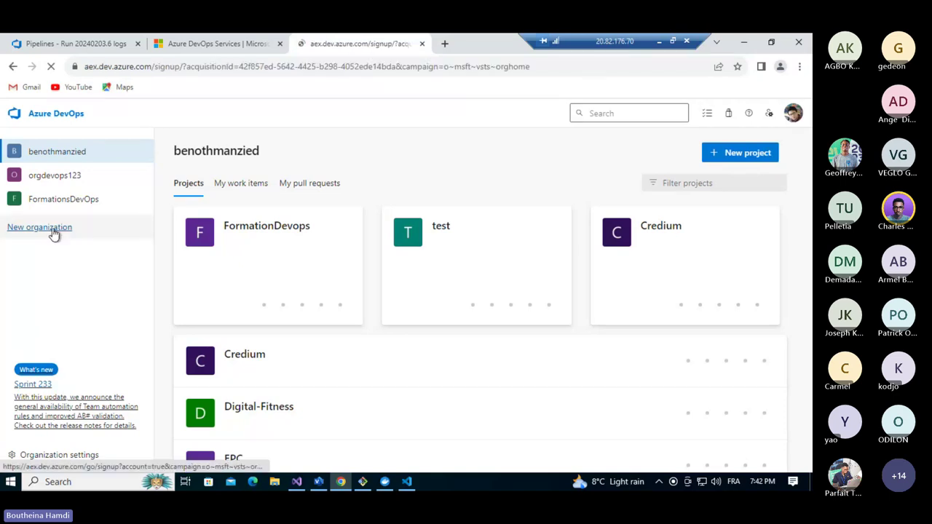
{"action": "left_click", "coordinate": [483, 366]}
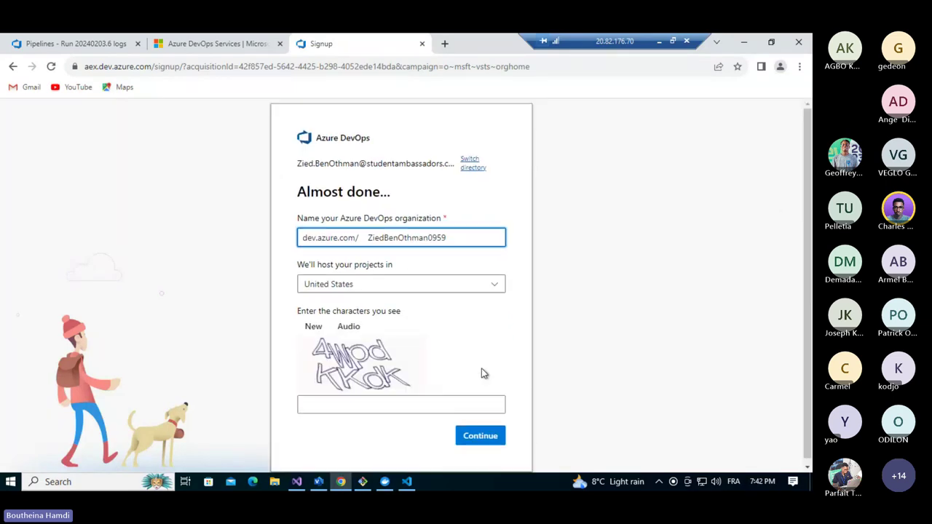
{"action": "key", "text": "BackSpace"}
{"action": "key", "text": "BackSpace"}
{"action": "key", "text": "BackSpace"}
{"action": "key", "text": "BackSpace"}
{"action": "key", "text": "BackSpace"}
{"action": "key", "text": "BackSpace"}
{"action": "key", "text": "BackSpace"}
{"action": "key", "text": "BackSpace"}
{"action": "key", "text": "BackSpace"}
{"action": "key", "text": "BackSpace"}
{"action": "key", "text": "BackSpace"}
{"action": "key", "text": "BackSpace"}
{"action": "key", "text": "BackSpace"}
{"action": "key", "text": "BackSpace"}
{"action": "key", "text": "BackSpace"}
{"action": "key", "text": "BackSpace"}
{"action": "key", "text": "BackSpace"}
{"action": "type", "text": "or"}
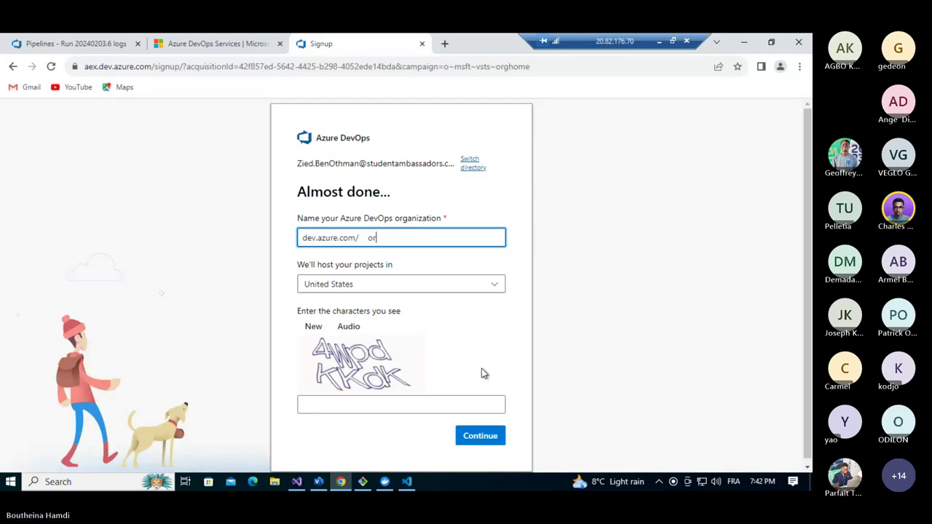
{"action": "type", "text": "ganiz"}
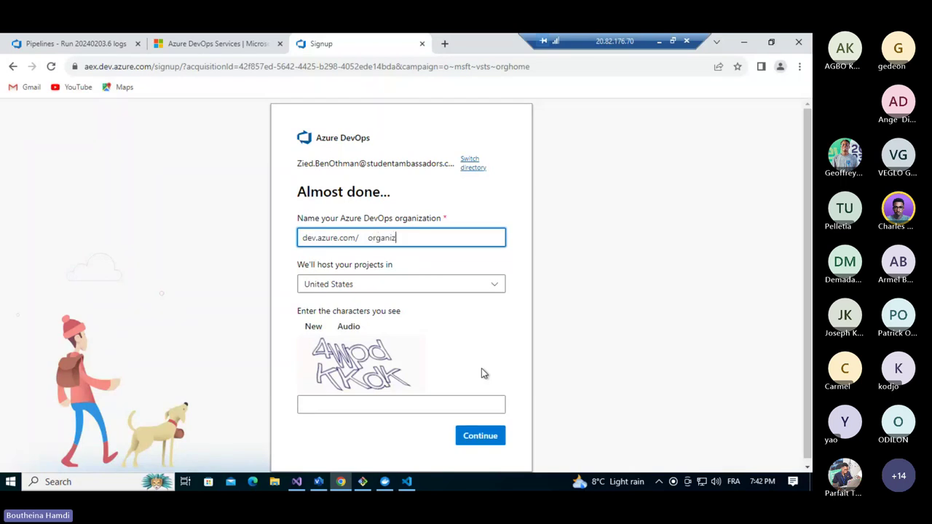
{"action": "type", "text": "ation12"}
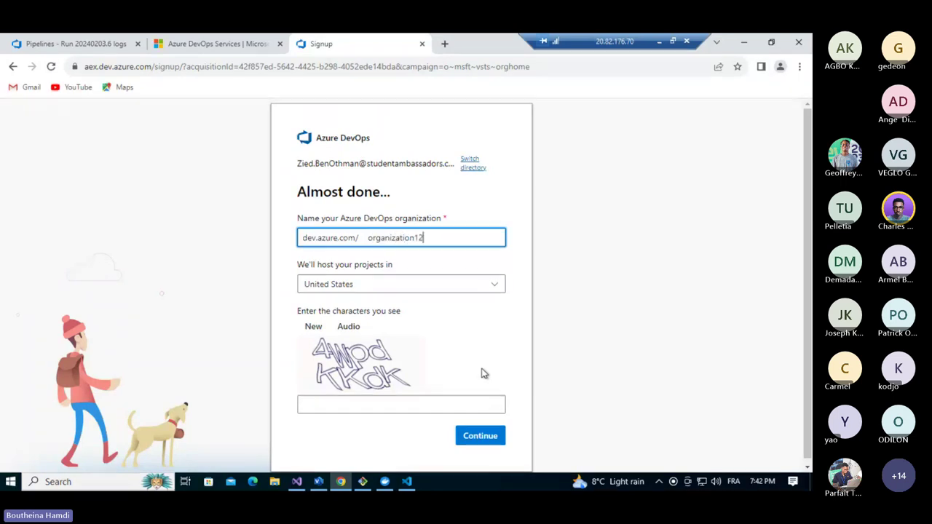
{"action": "type", "text": "5"}
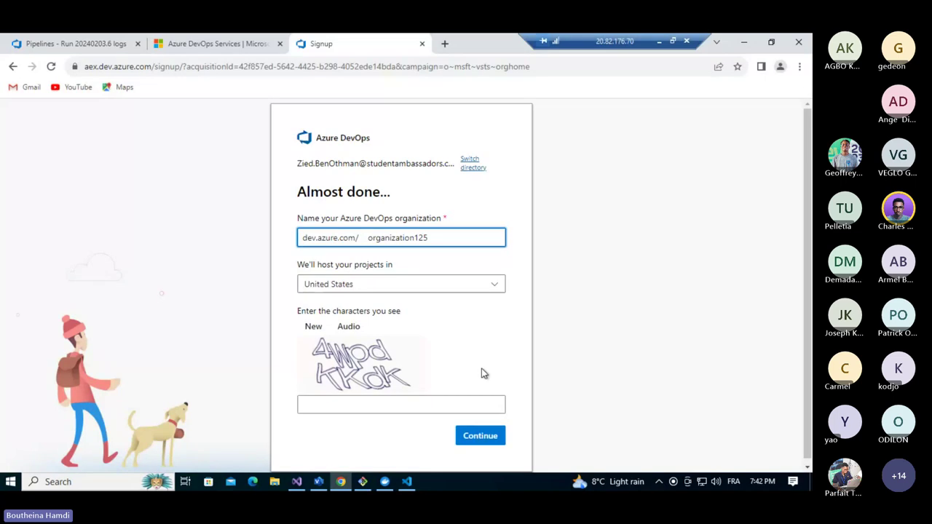
Enter the displayed verification characters and submit the form to create the organization.
{"action": "left_click", "coordinate": [464, 401]}
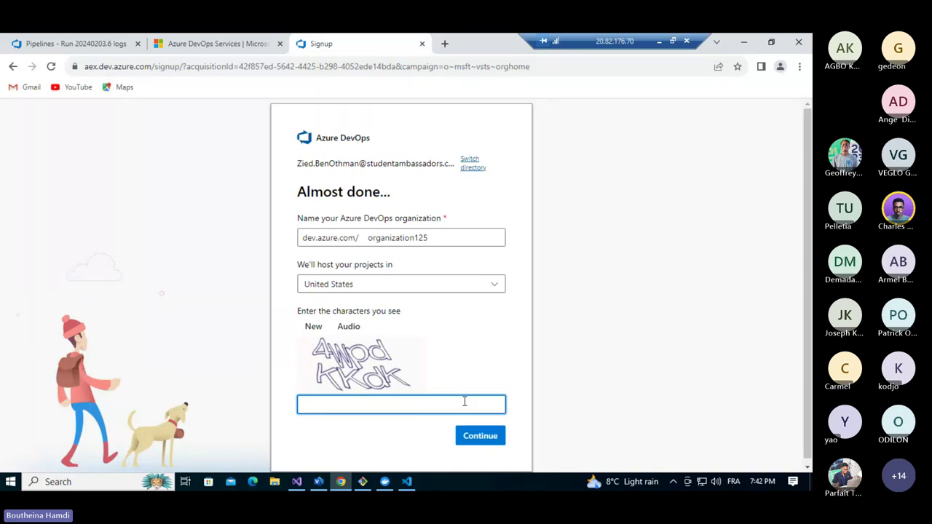
{"action": "type", "text": "4WP"}
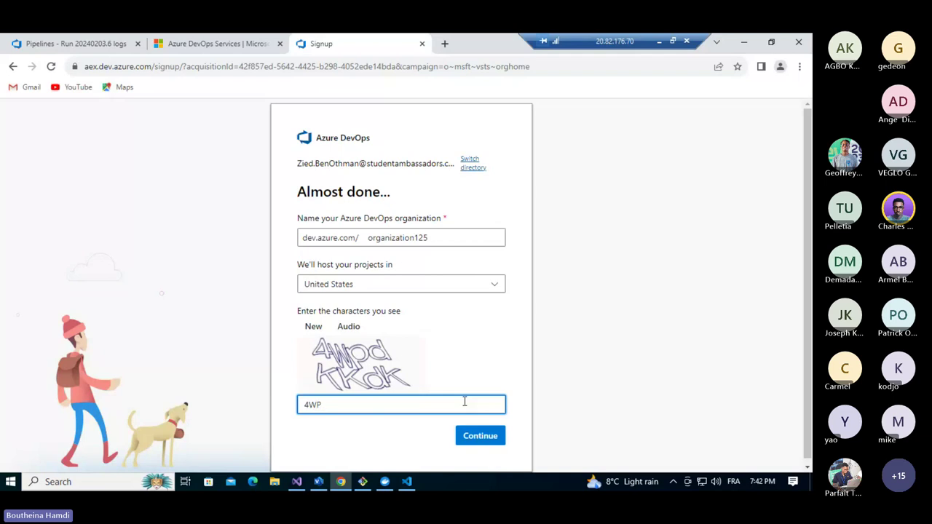
{"action": "type", "text": "d"}
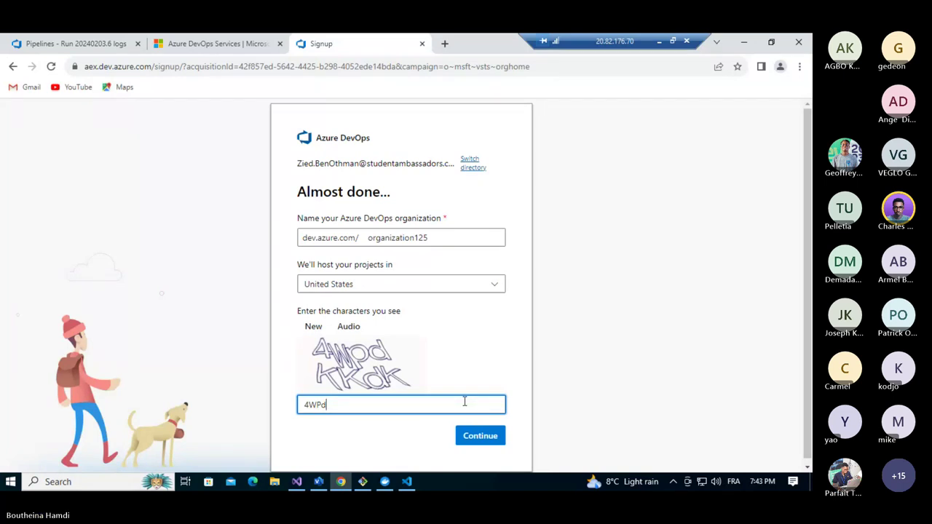
{"action": "key", "text": "BackSpace"}
{"action": "key", "text": "BackSpace"}
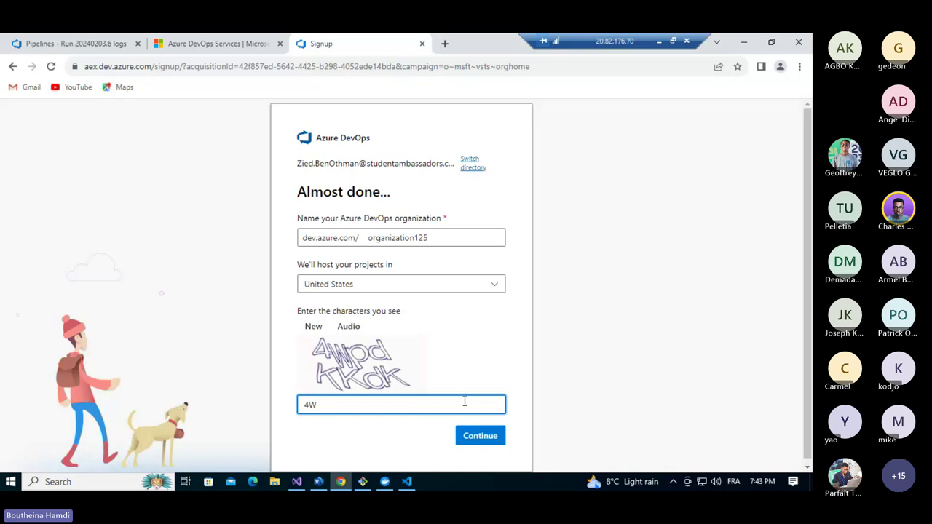
{"action": "type", "text": "pdKKdK"}
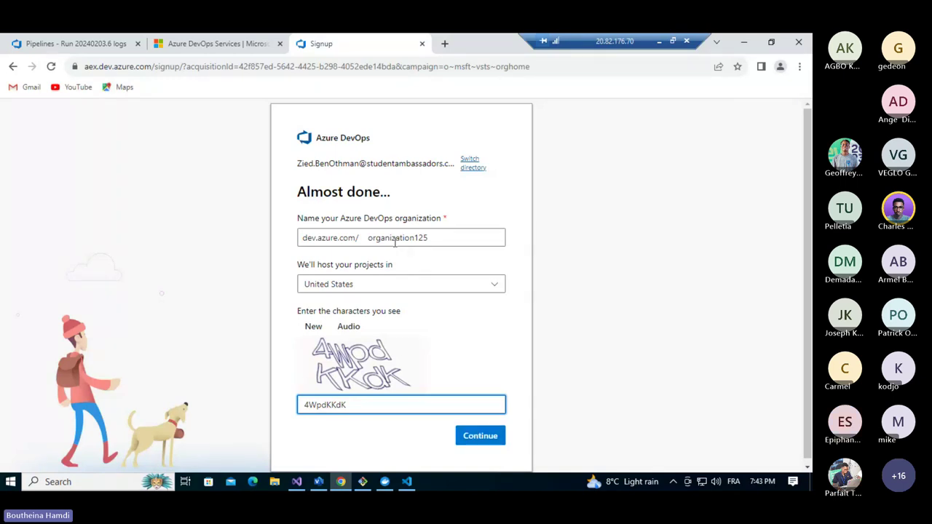
{"action": "left_click", "coordinate": [476, 438]}
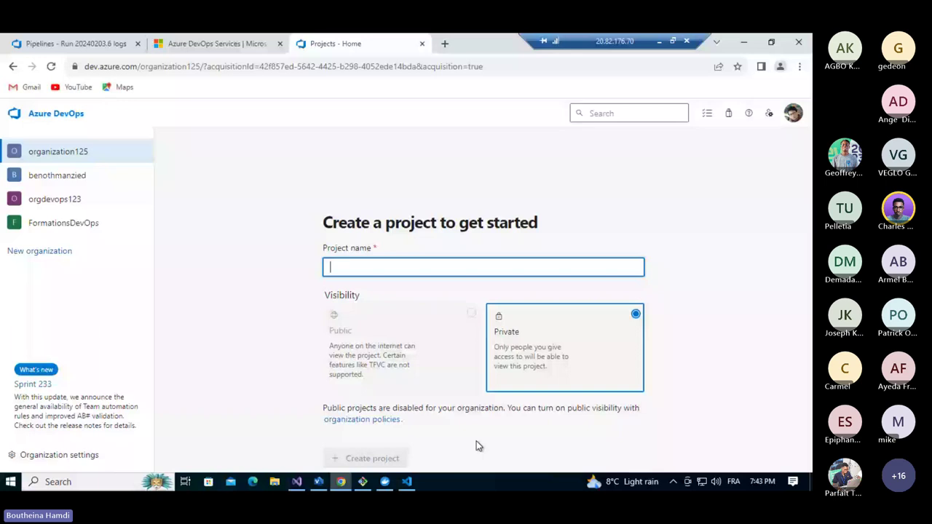
Create a private project named Dotnets in the new organization.
{"action": "type", "text": "D"}
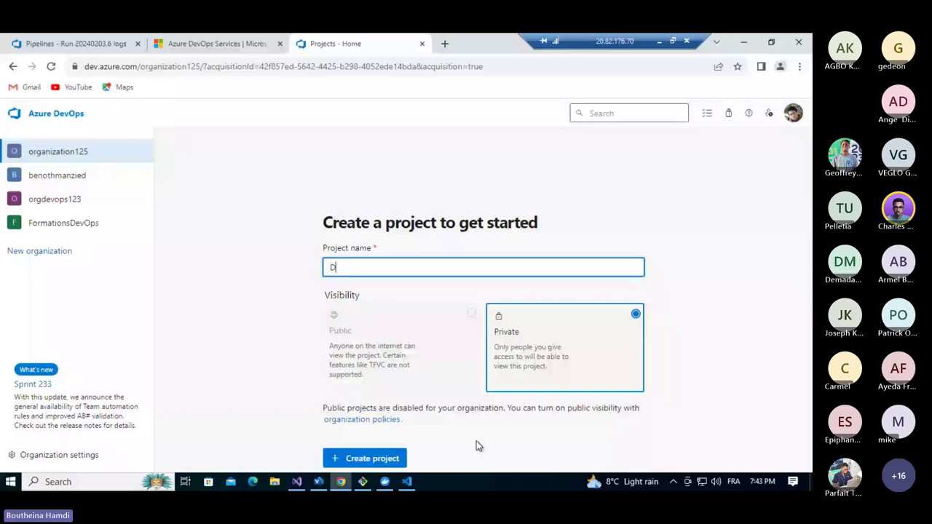
{"action": "type", "text": "o"}
{"action": "type", "text": "tnets"}
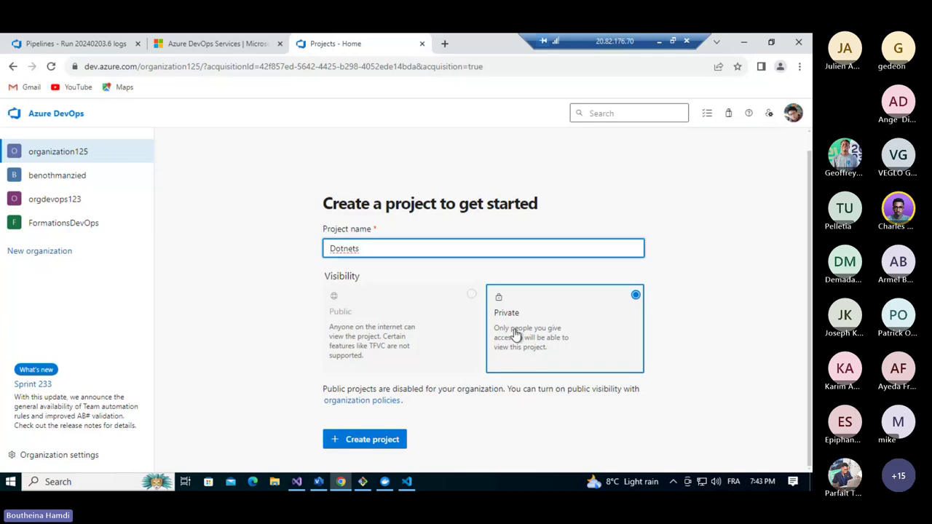
{"action": "left_click", "coordinate": [379, 441]}
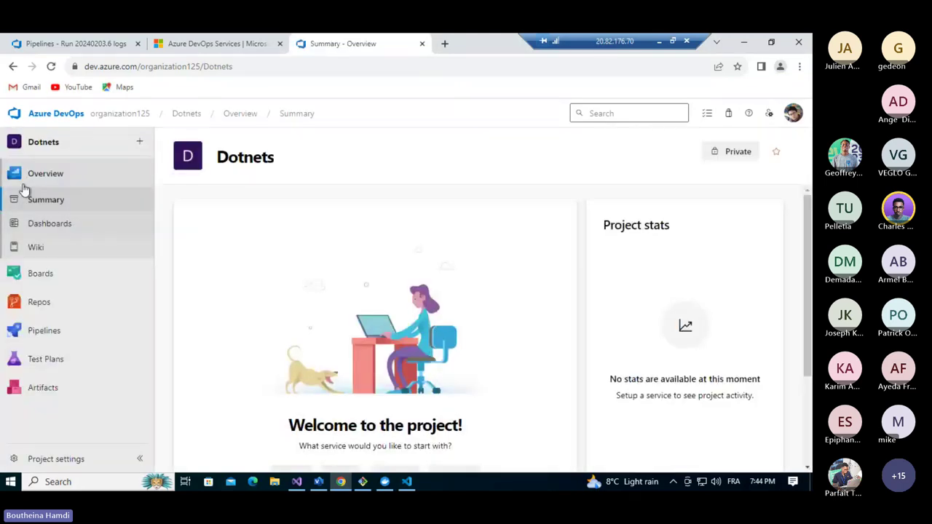
Start a new Task in the project's Boards work items and title it "tas1:dockrize app".
{"action": "mouse_move", "coordinate": [33, 305]}
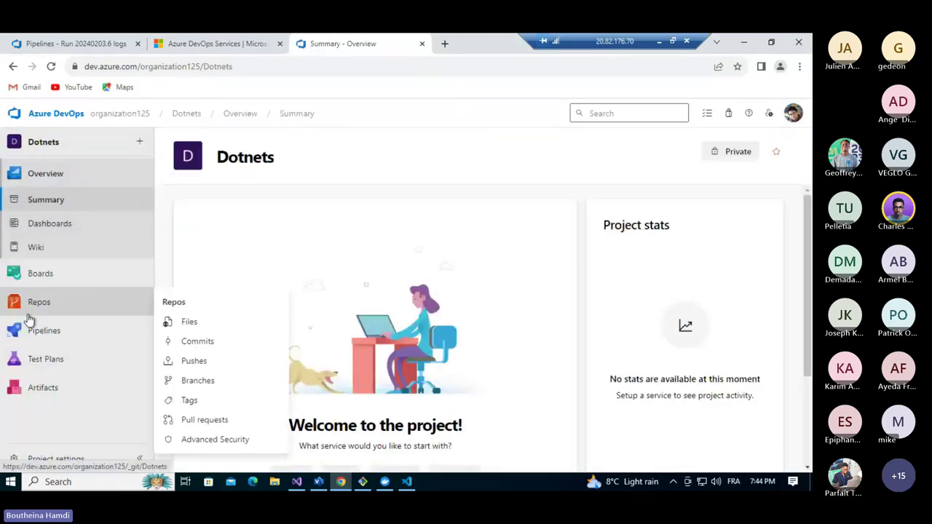
{"action": "left_click", "coordinate": [40, 274]}
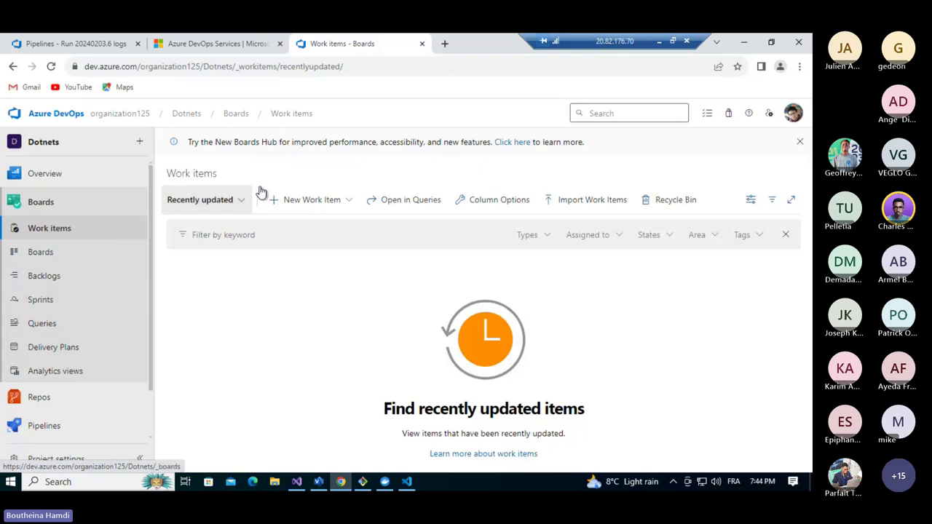
{"action": "left_click", "coordinate": [284, 201]}
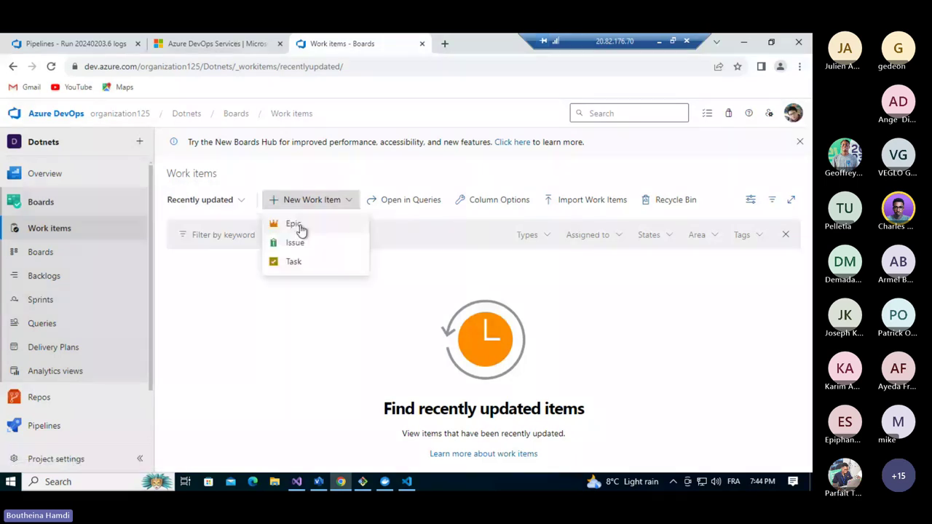
{"action": "left_click", "coordinate": [295, 261]}
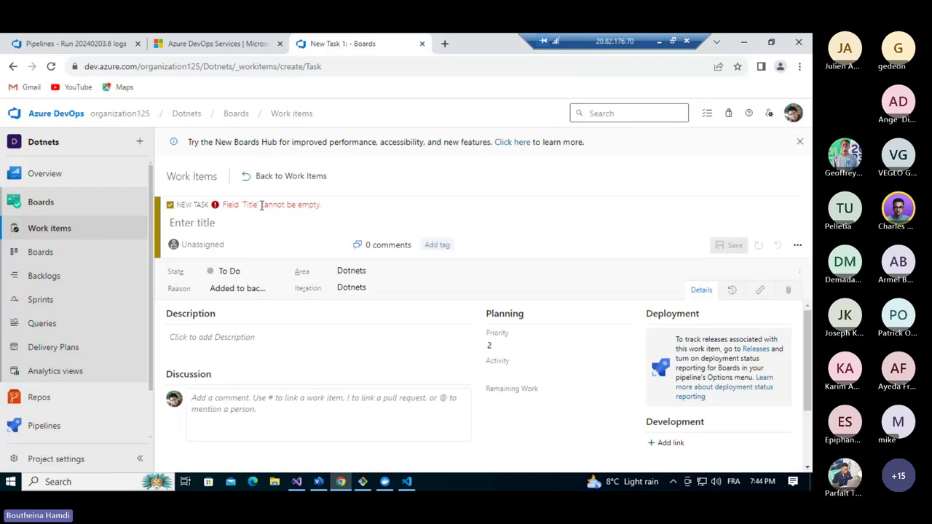
{"action": "left_click", "coordinate": [232, 214]}
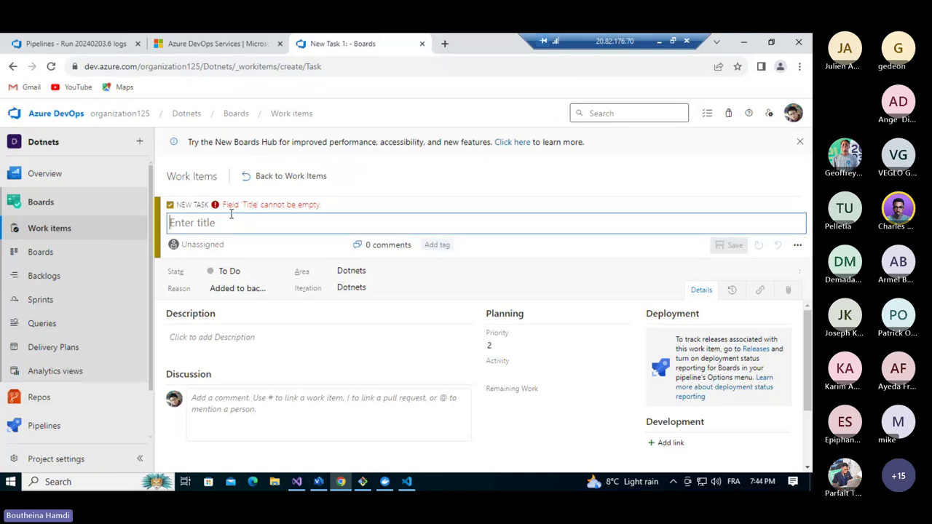
{"action": "type", "text": "tas1"}
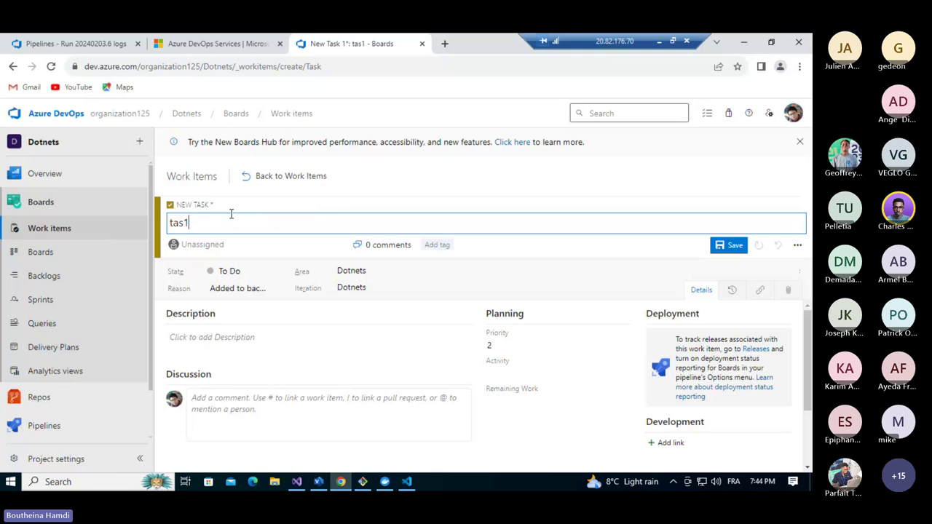
{"action": "type", "text": ":dock"}
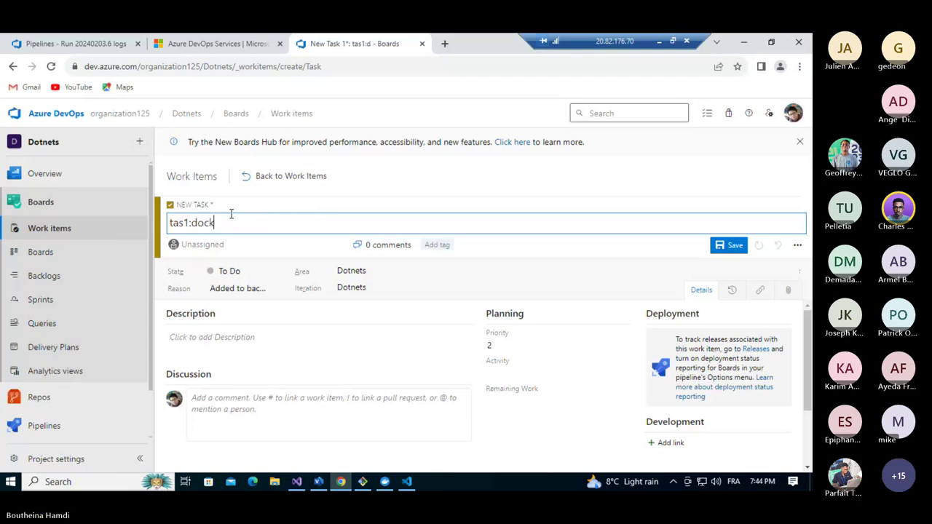
{"action": "type", "text": "riz"}
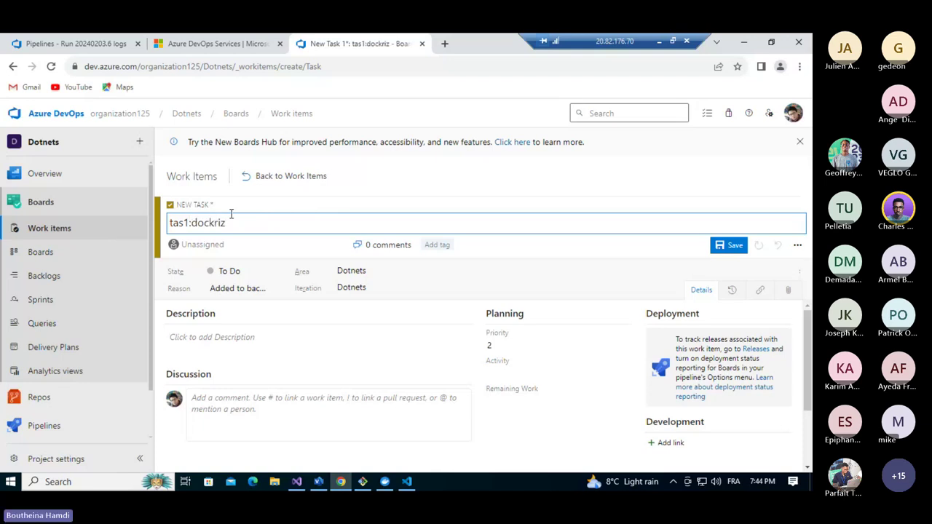
{"action": "type", "text": "e app"}
Save the new task and set its state to Done.
{"action": "left_click", "coordinate": [283, 273]}
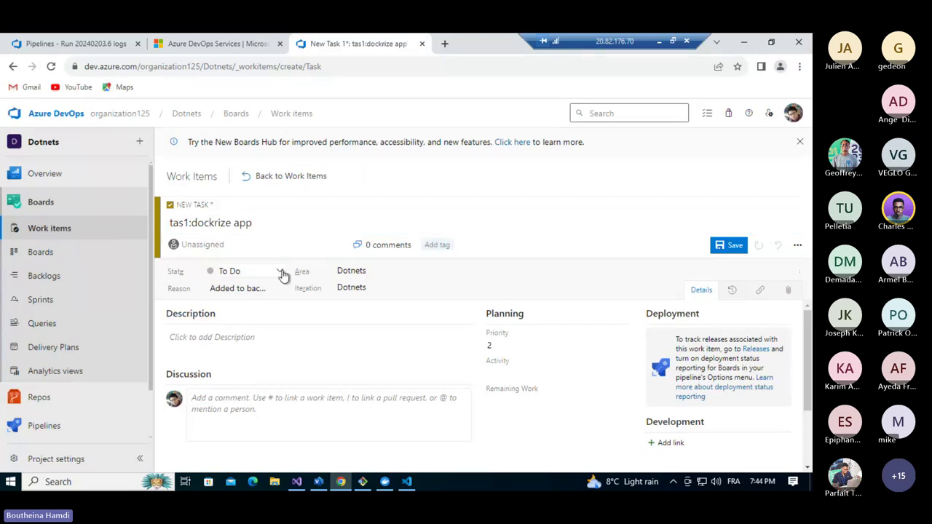
{"action": "left_click", "coordinate": [281, 271]}
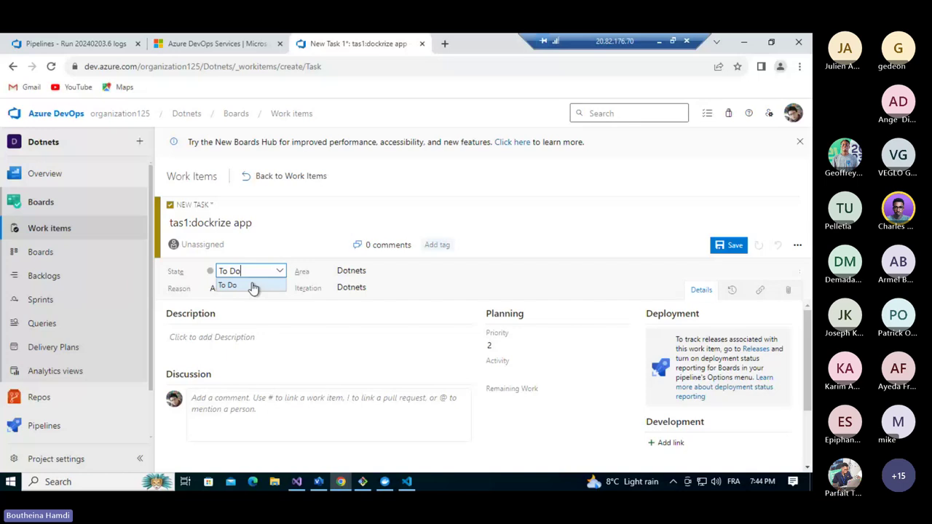
{"action": "left_click", "coordinate": [730, 246]}
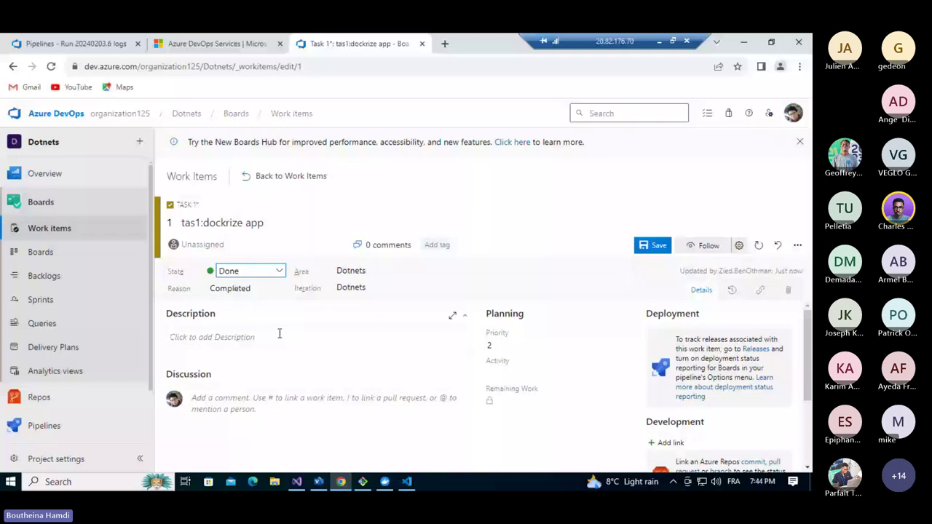
Set the task's priority to 4, leaving the description empty.
{"action": "left_click", "coordinate": [279, 335]}
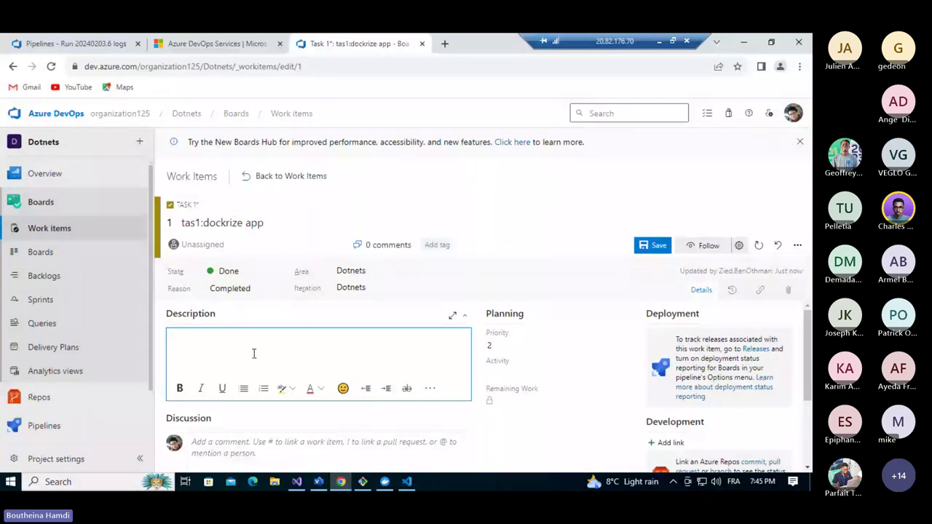
{"action": "left_click", "coordinate": [508, 345]}
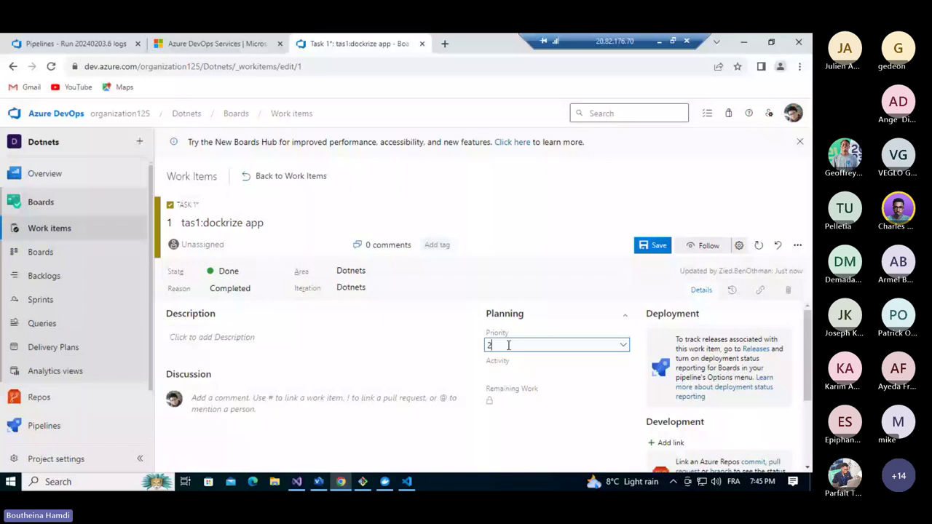
{"action": "left_click", "coordinate": [508, 345]}
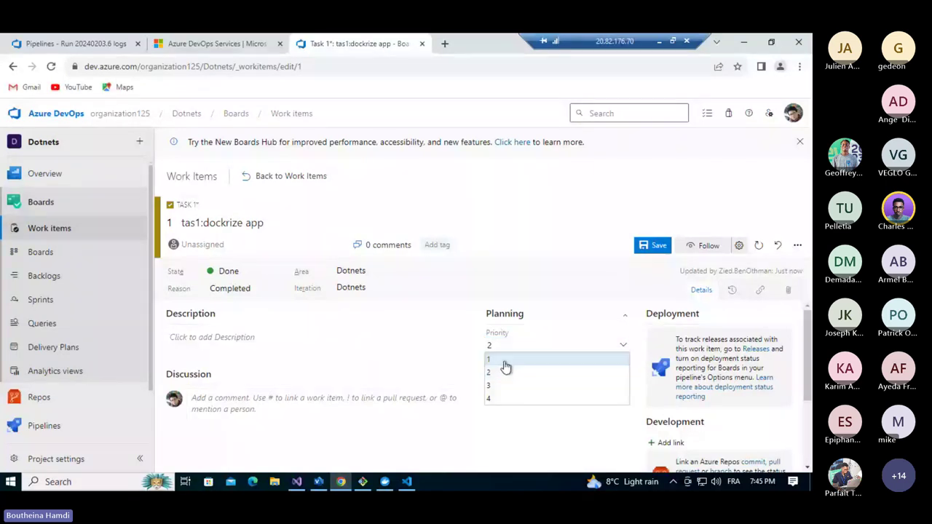
{"action": "left_click", "coordinate": [508, 361]}
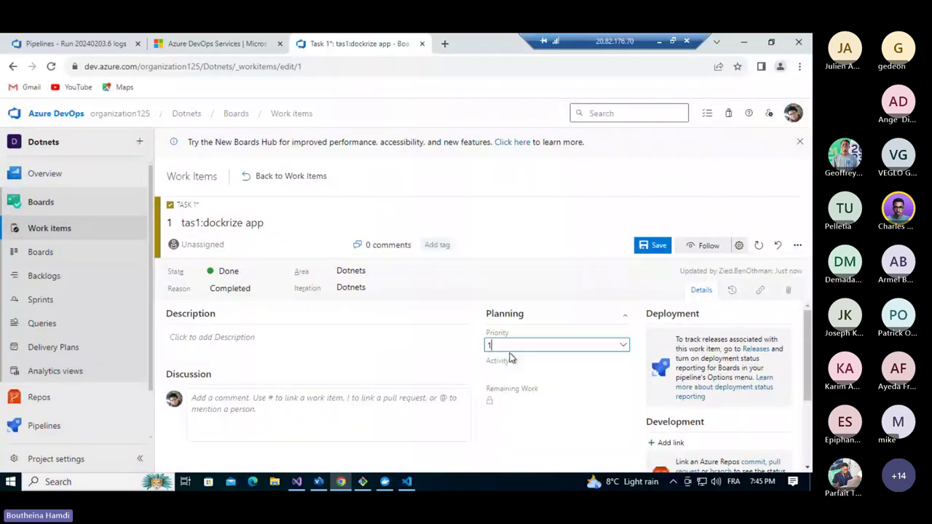
{"action": "left_click", "coordinate": [510, 350]}
{"action": "left_click", "coordinate": [514, 399]}
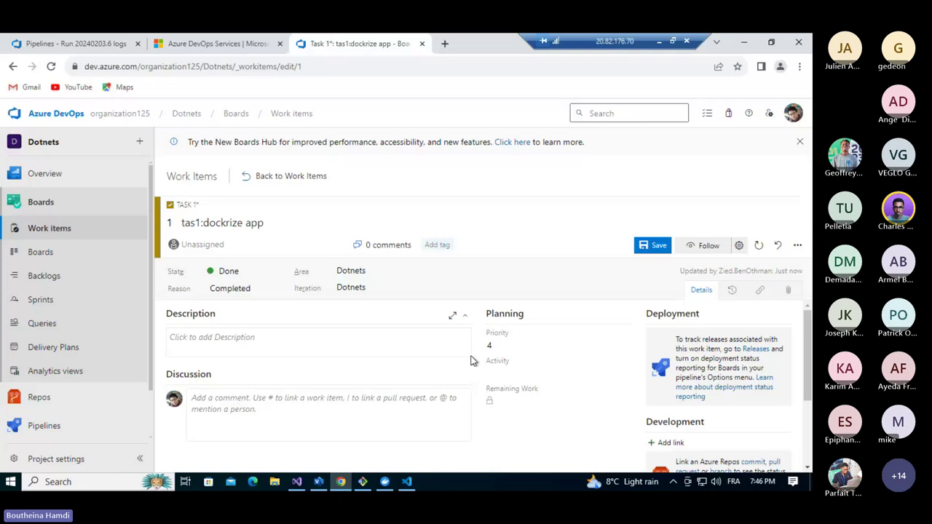
Leave the task form and open the Dotnets project's backlog.
{"action": "left_click", "coordinate": [57, 273]}
{"action": "left_click", "coordinate": [459, 321]}
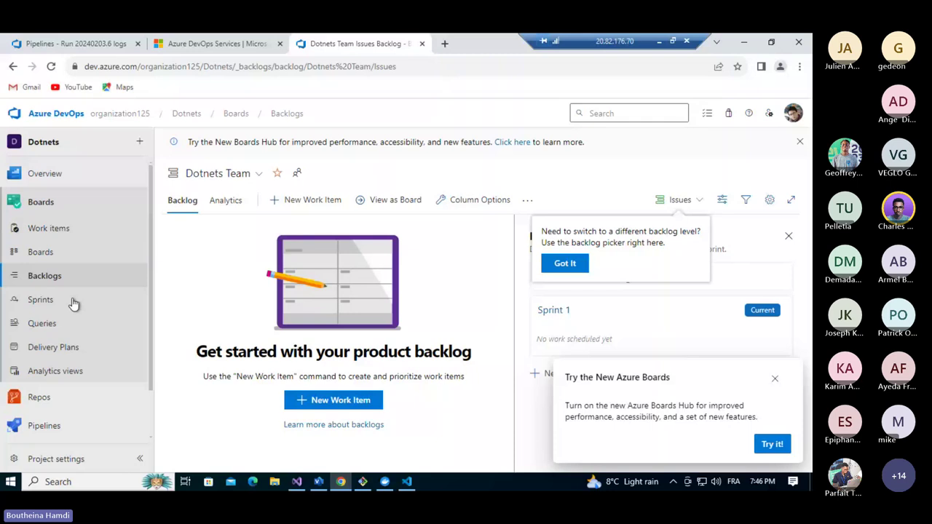
View the Dotnets team's Sprint 1 taskboard and return to the project's work items list.
{"action": "left_click", "coordinate": [41, 299]}
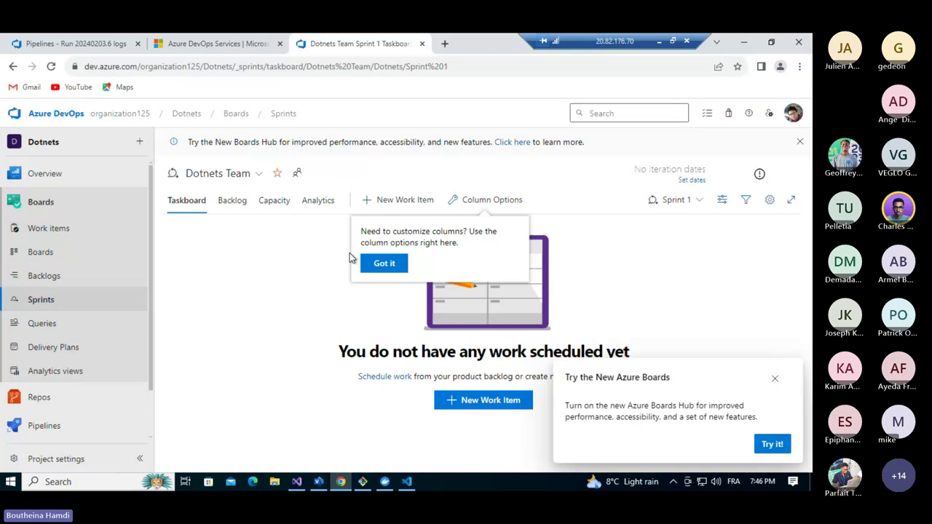
{"action": "left_click", "coordinate": [48, 228]}
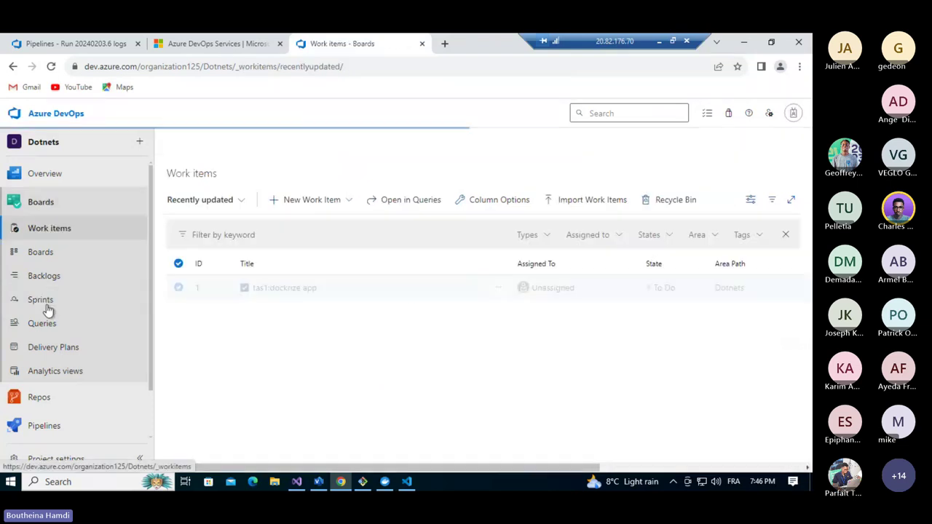
View the Dotnets repository's Files page and its Branches page in Repos.
{"action": "left_click", "coordinate": [61, 400]}
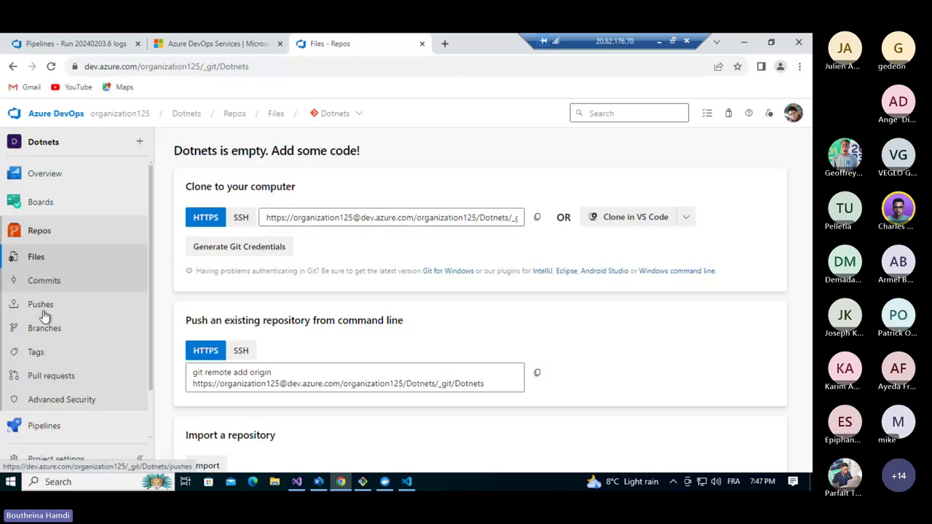
{"action": "left_click", "coordinate": [61, 330]}
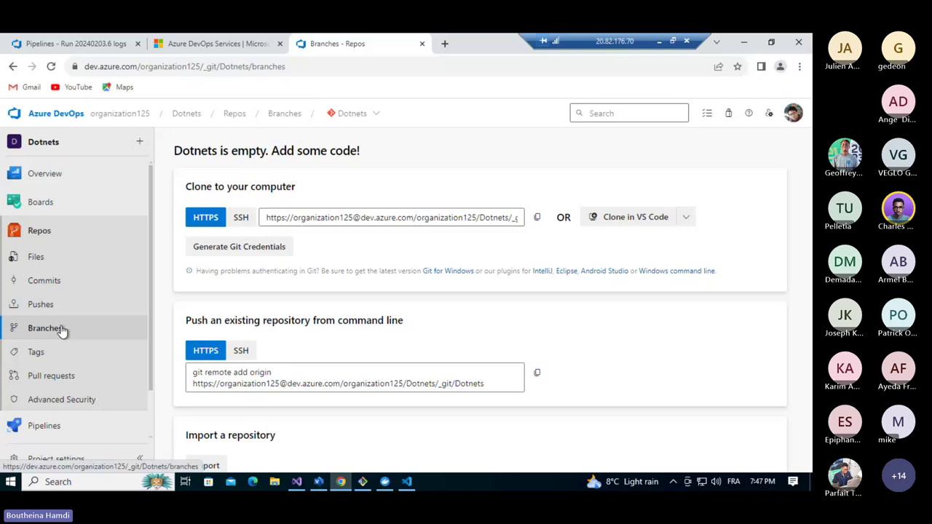
{"action": "scroll", "coordinate": [61, 342], "scroll_direction": "down", "scroll_amount": 2}
Create a pipeline environment named dev with no resource and return to the environments list.
{"action": "mouse_move", "coordinate": [63, 370]}
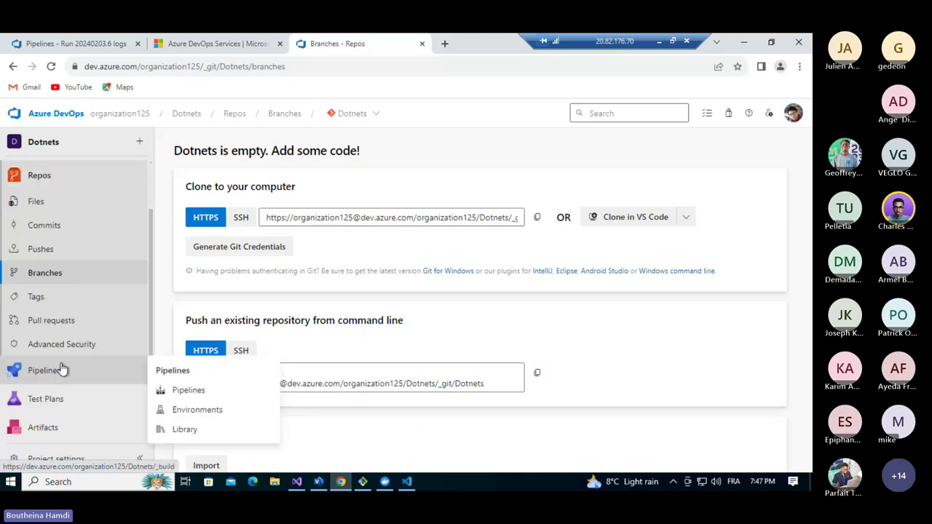
{"action": "left_click", "coordinate": [62, 370]}
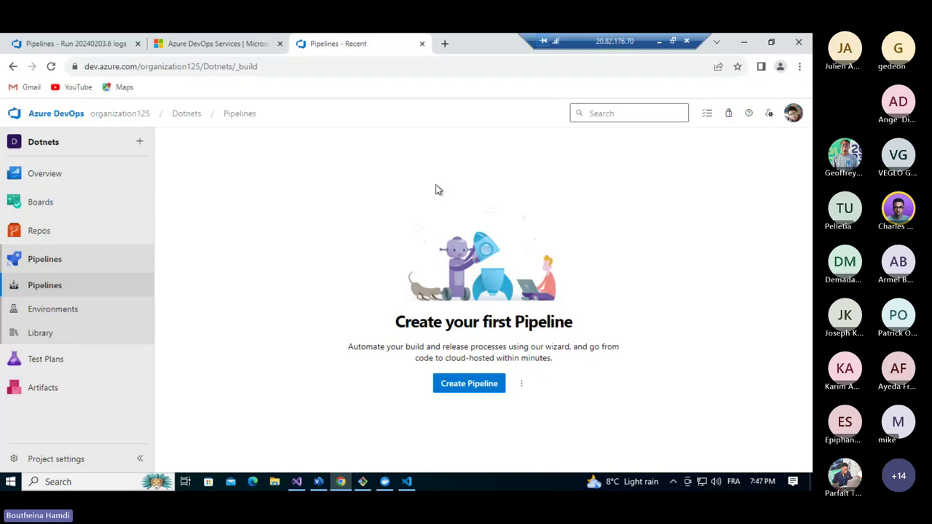
{"action": "left_click", "coordinate": [64, 310]}
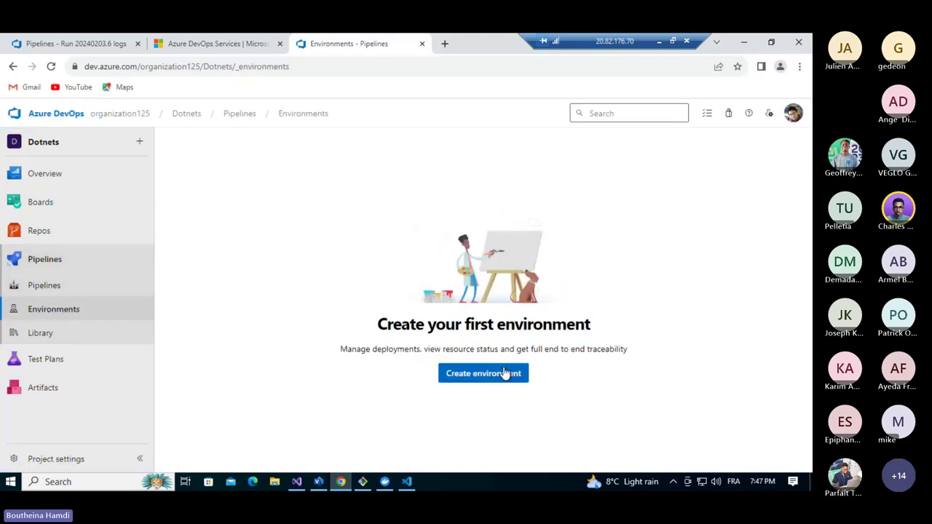
{"action": "left_click", "coordinate": [504, 373]}
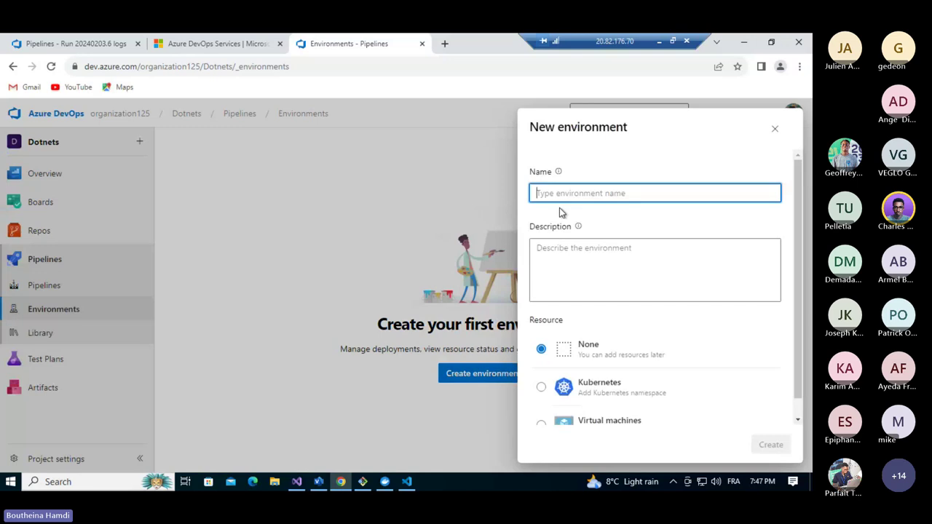
{"action": "type", "text": "dev"}
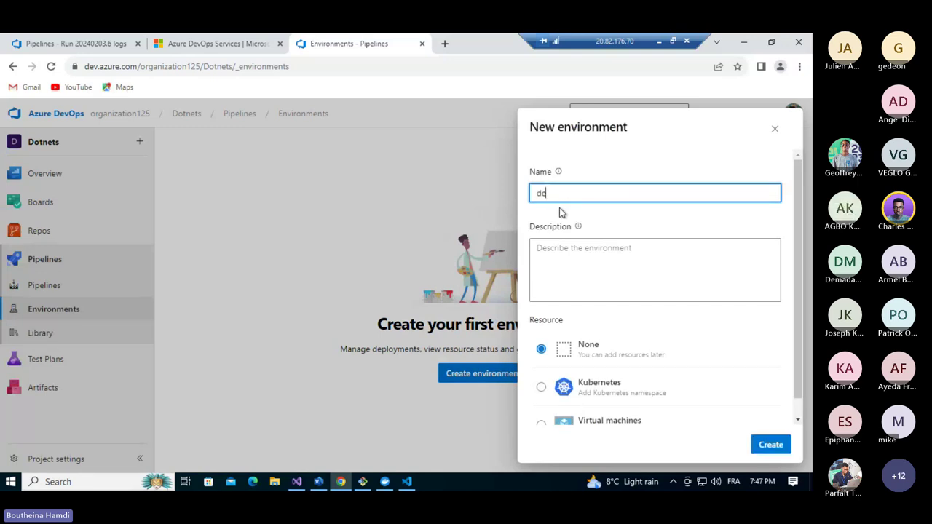
{"action": "left_click", "coordinate": [769, 444]}
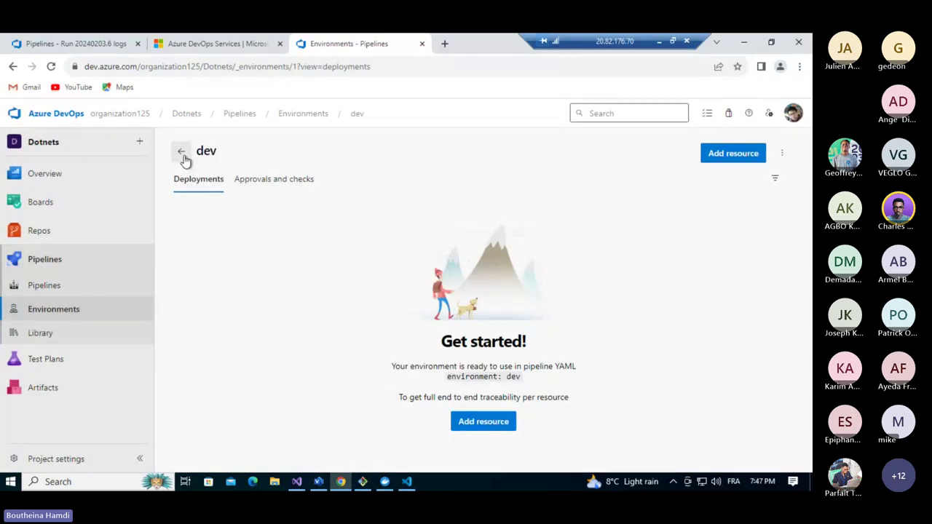
{"action": "left_click", "coordinate": [181, 152]}
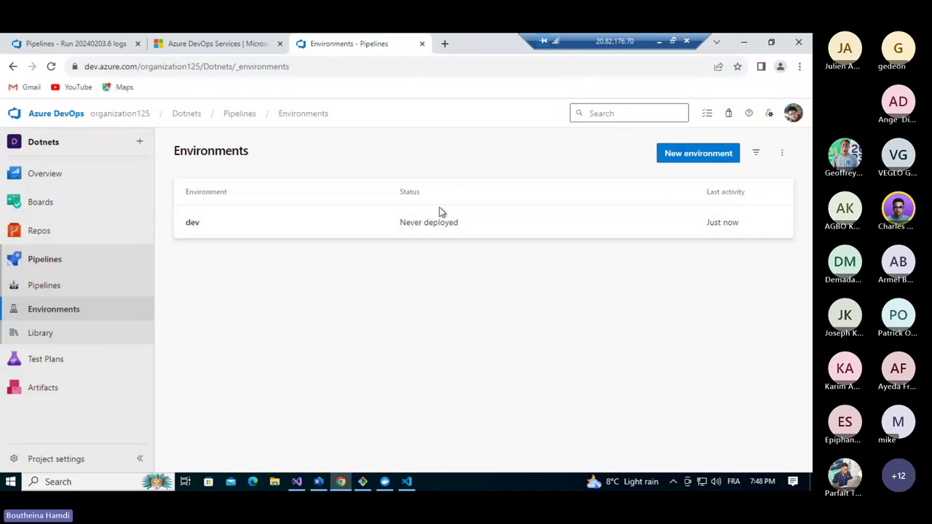
Tour the project's pipeline Library, Test Plans and Artifacts feed pages.
{"action": "mouse_move", "coordinate": [68, 237]}
{"action": "left_click", "coordinate": [46, 333]}
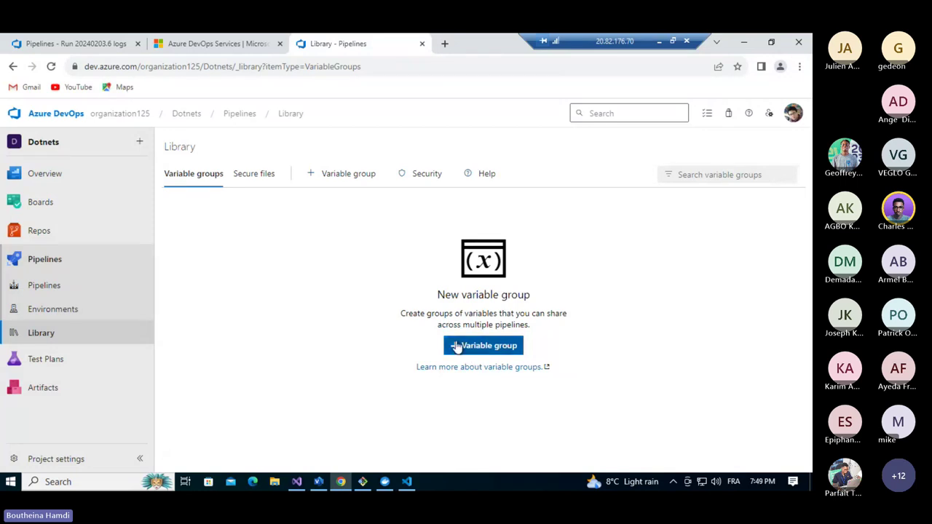
{"action": "left_click", "coordinate": [36, 359]}
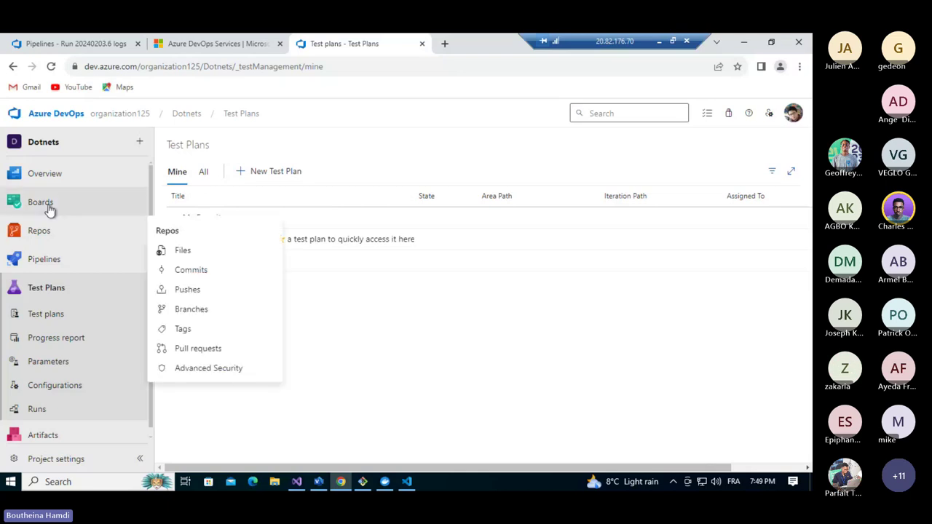
{"action": "mouse_move", "coordinate": [27, 201]}
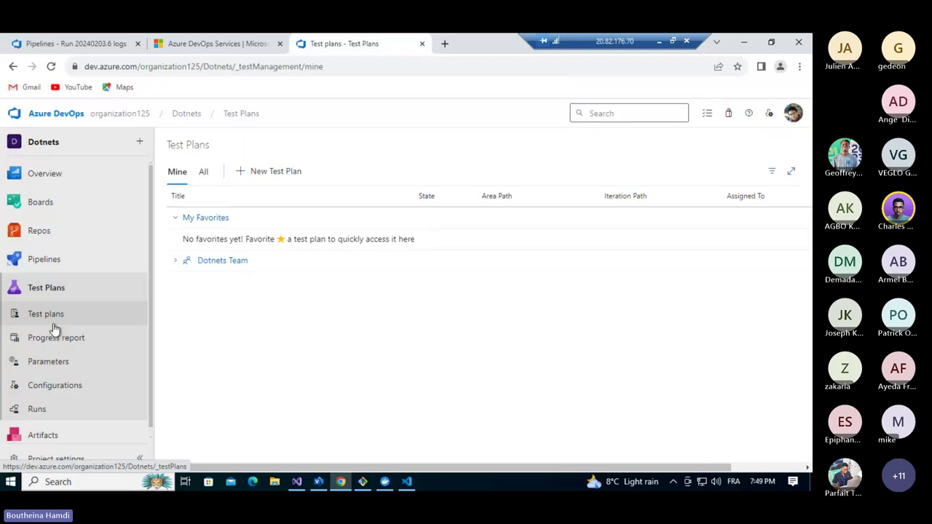
{"action": "scroll", "coordinate": [51, 405], "scroll_direction": "down", "scroll_amount": 1}
{"action": "left_click", "coordinate": [55, 426]}
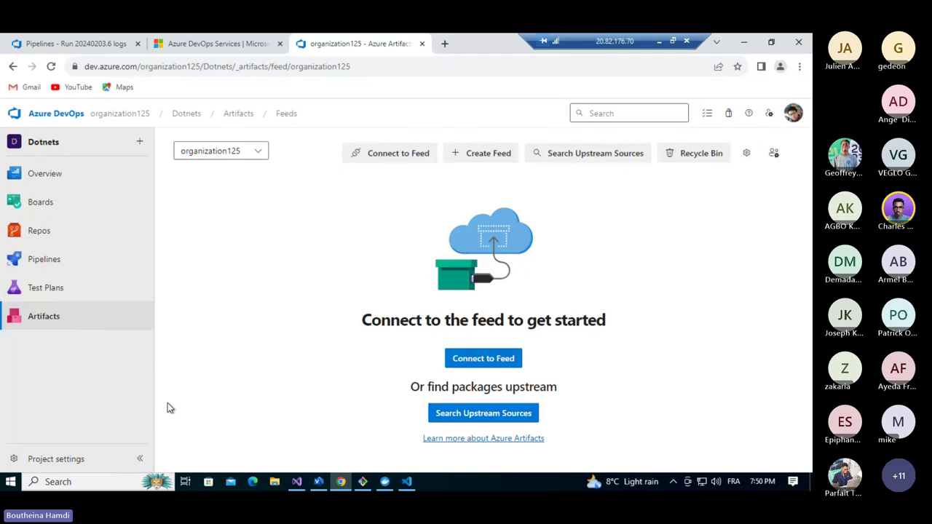
{"action": "mouse_move", "coordinate": [106, 229]}
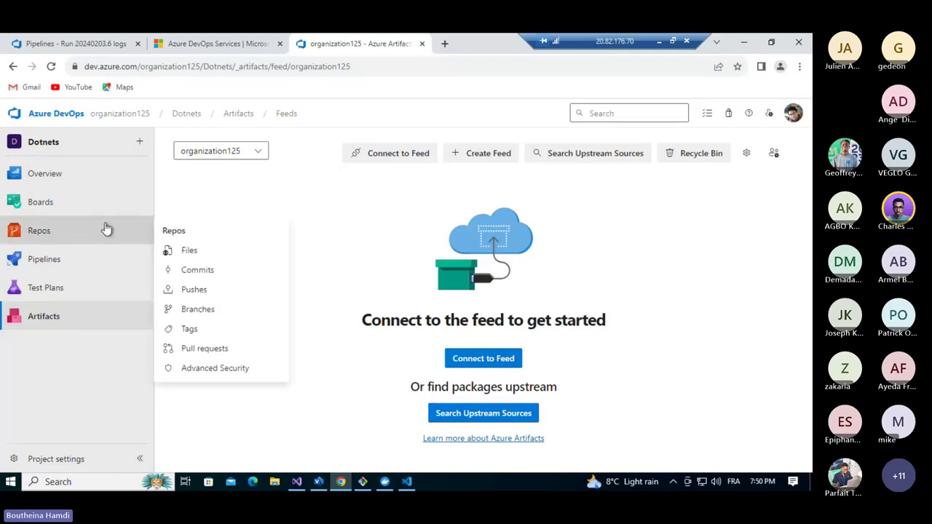
{"action": "mouse_move", "coordinate": [93, 172]}
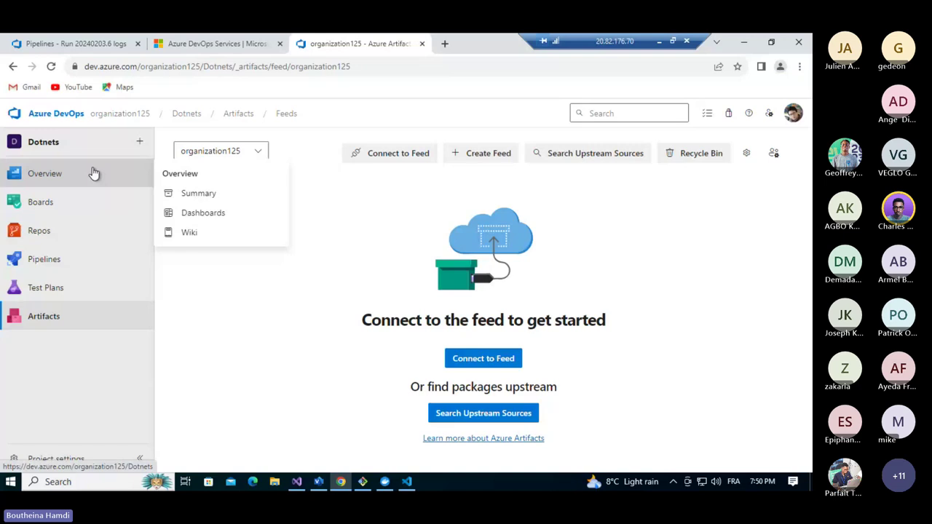
{"action": "mouse_move", "coordinate": [32, 272]}
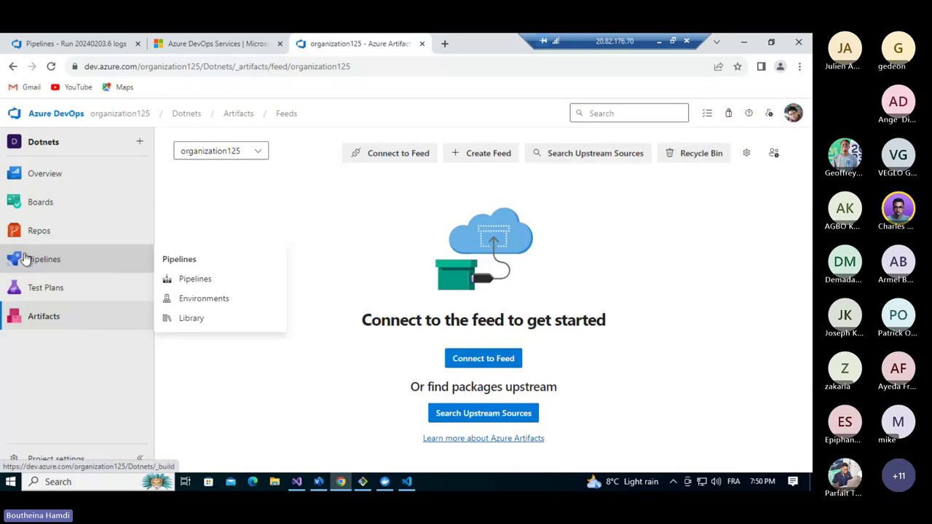
{"action": "mouse_move", "coordinate": [38, 233]}
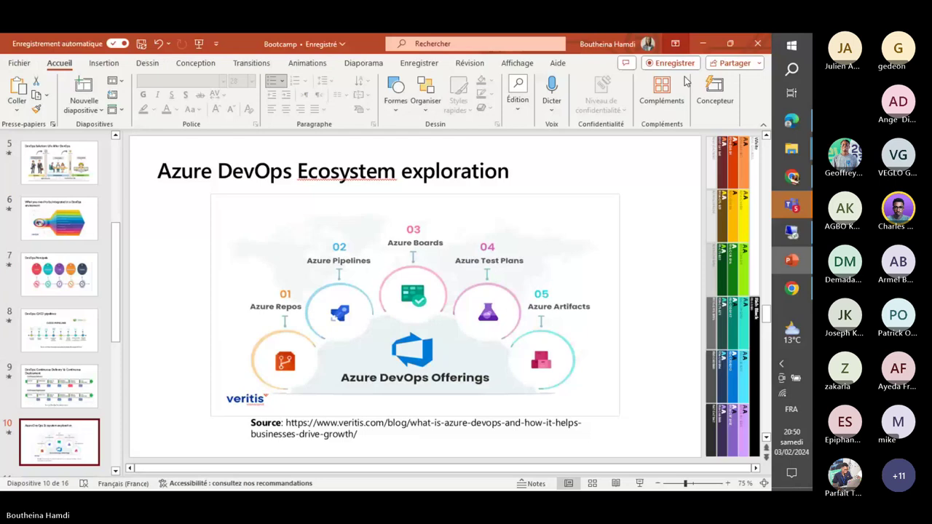
Switch to the Bootcamp presentation in PowerPoint and start its slide show from the beginning.
{"action": "left_click", "coordinate": [799, 262]}
{"action": "left_click", "coordinate": [799, 262]}
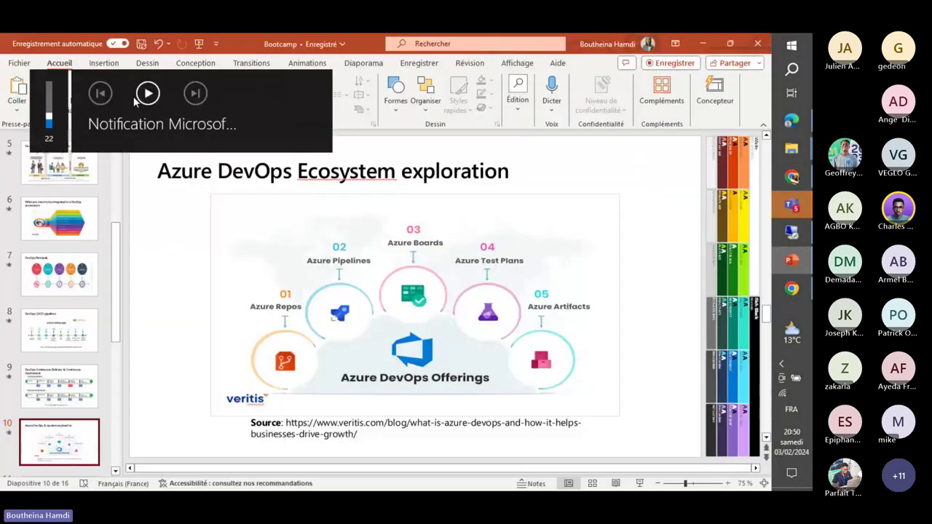
{"action": "key", "text": "F5"}
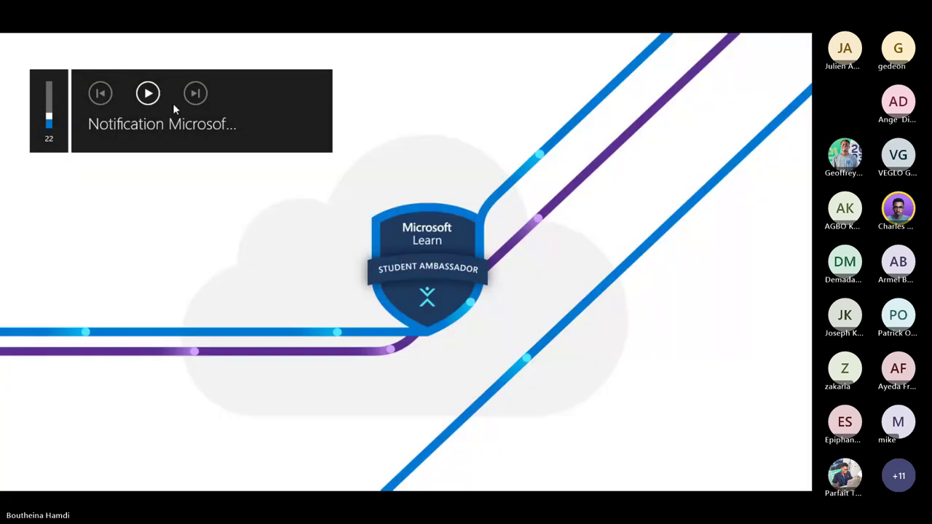
Move through the slide show to the slide defining Infrastructure as code (IaC).
{"action": "key", "text": "Right"}
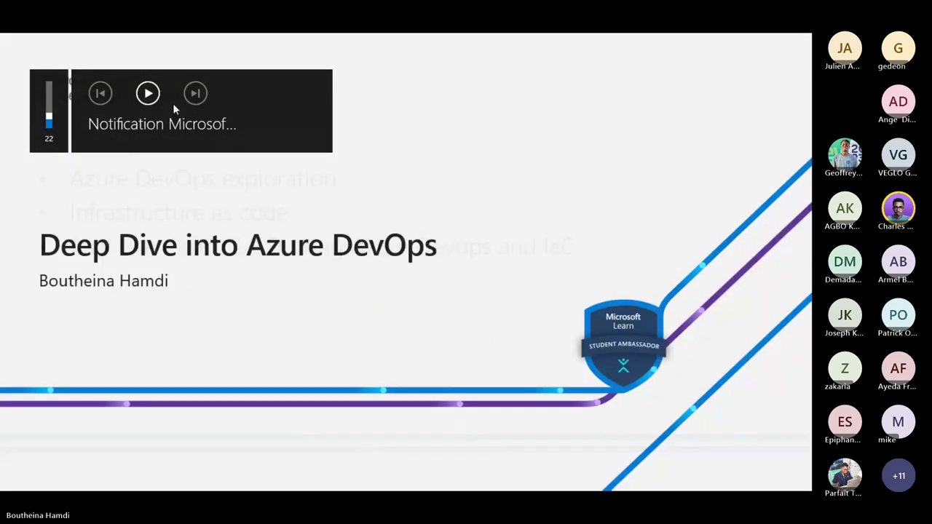
{"action": "key", "text": "Right"}
{"action": "key", "text": "Right"}
{"action": "key", "text": "Right"}
{"action": "key", "text": "Right"}
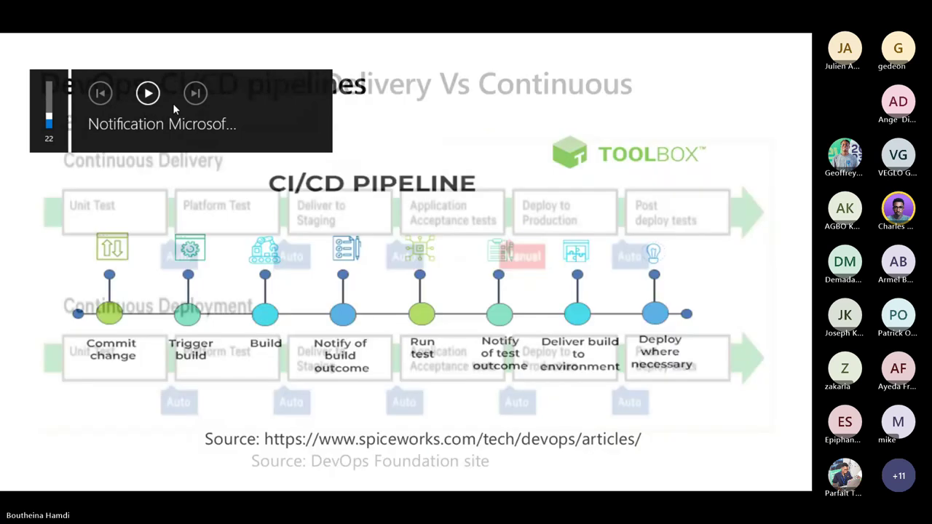
{"action": "key", "text": "Right"}
{"action": "key", "text": "Right"}
{"action": "key", "text": "Right"}
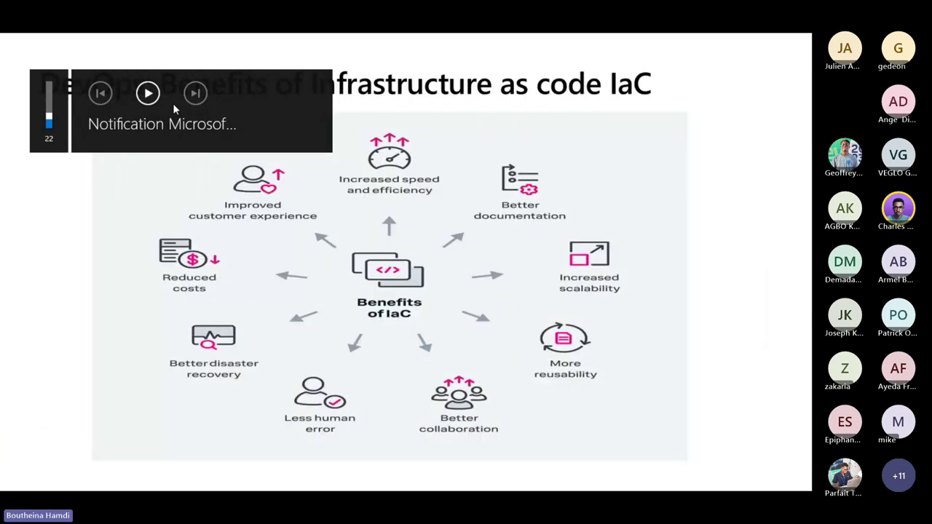
{"action": "key", "text": "Left"}
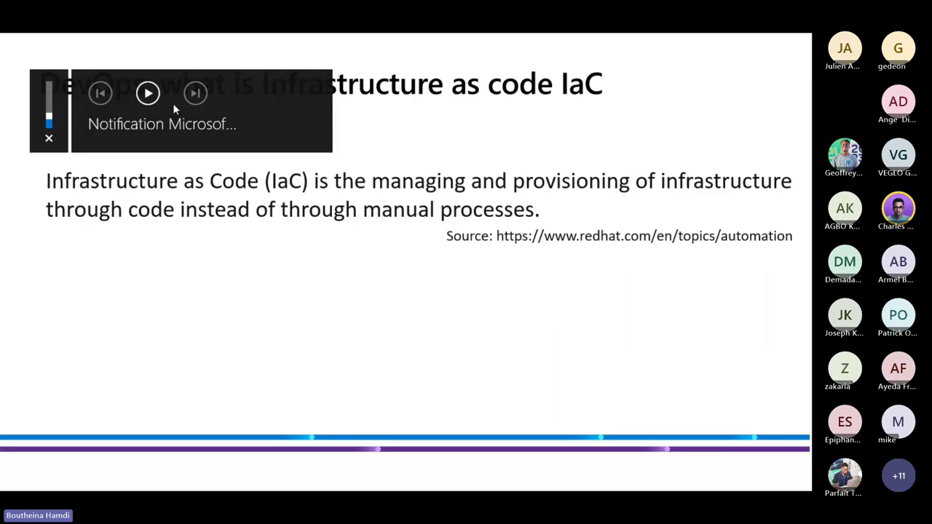
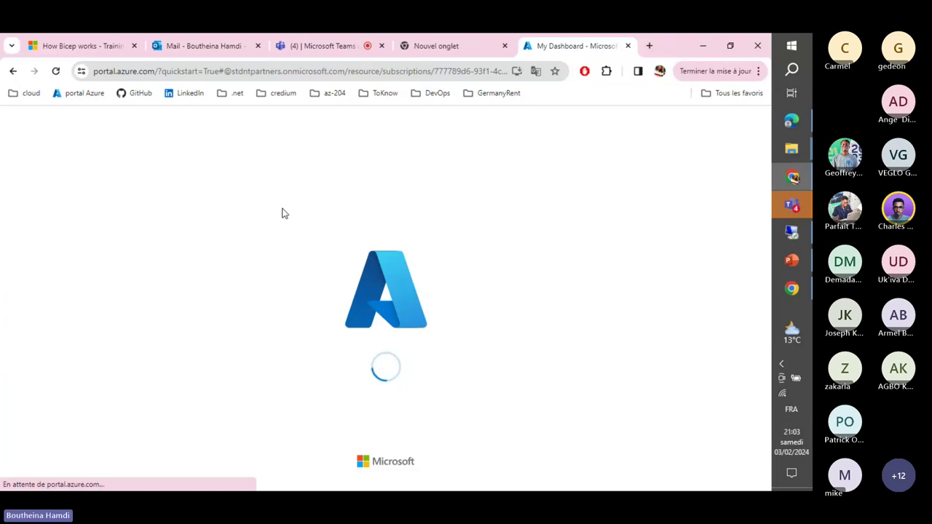
Open App Services in the Azure portal and start creating a Web App.
{"action": "left_click", "coordinate": [751, 162]}
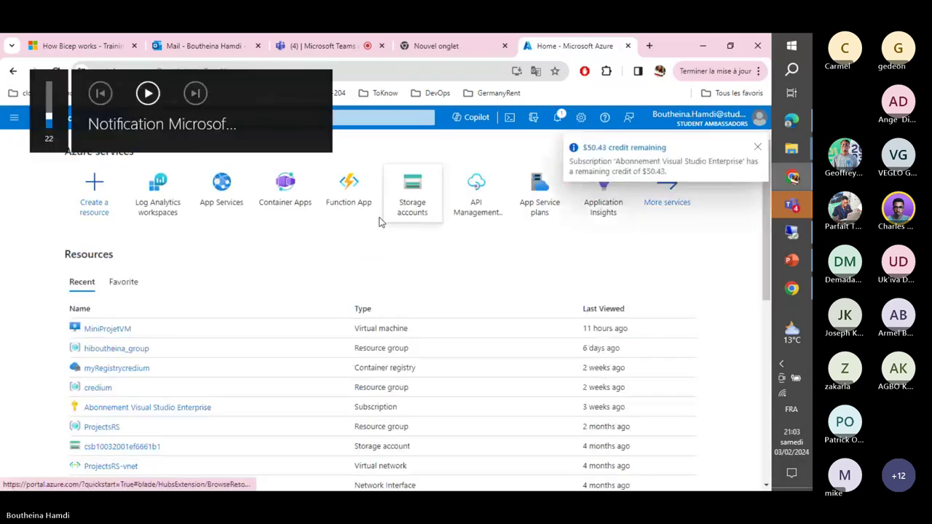
{"action": "left_click", "coordinate": [232, 192]}
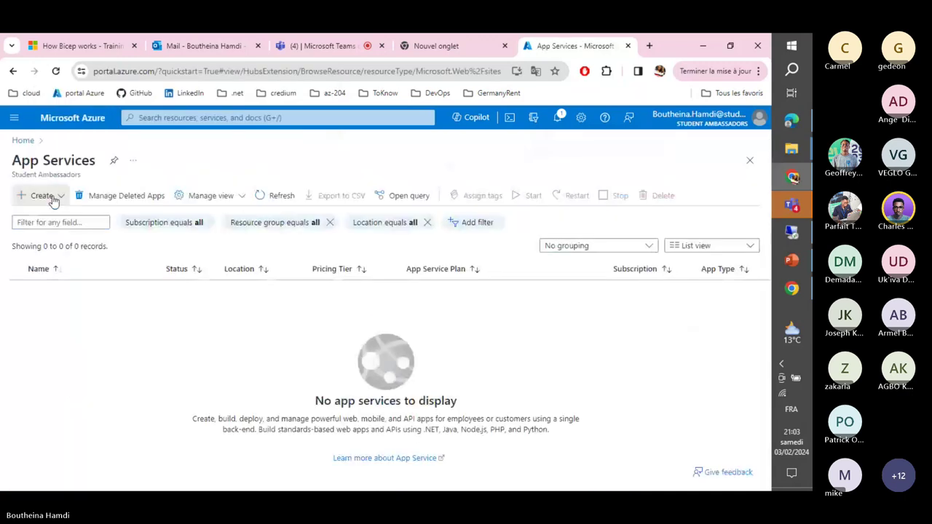
{"action": "left_click", "coordinate": [53, 197]}
{"action": "left_click", "coordinate": [78, 221]}
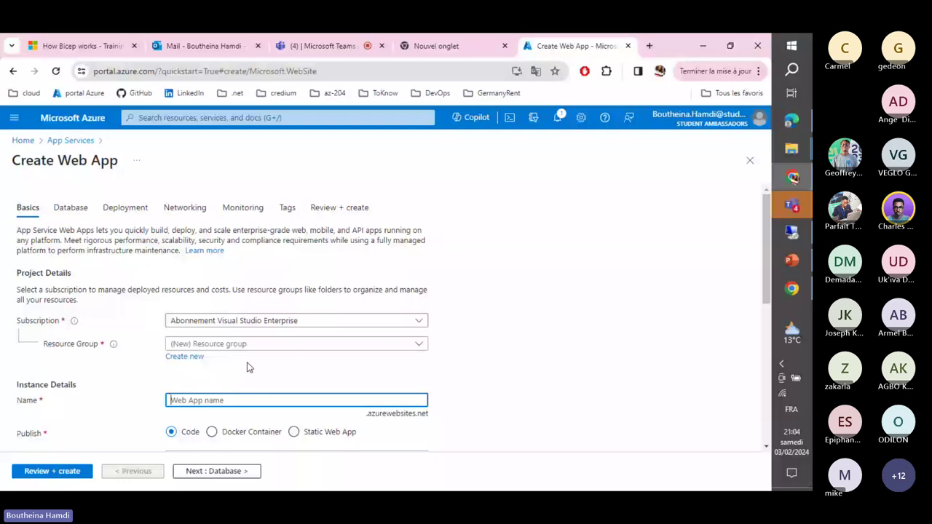
Choose the credium resource group for the web app, leaving the app name empty.
{"action": "scroll", "coordinate": [241, 360], "scroll_direction": "down", "scroll_amount": 2}
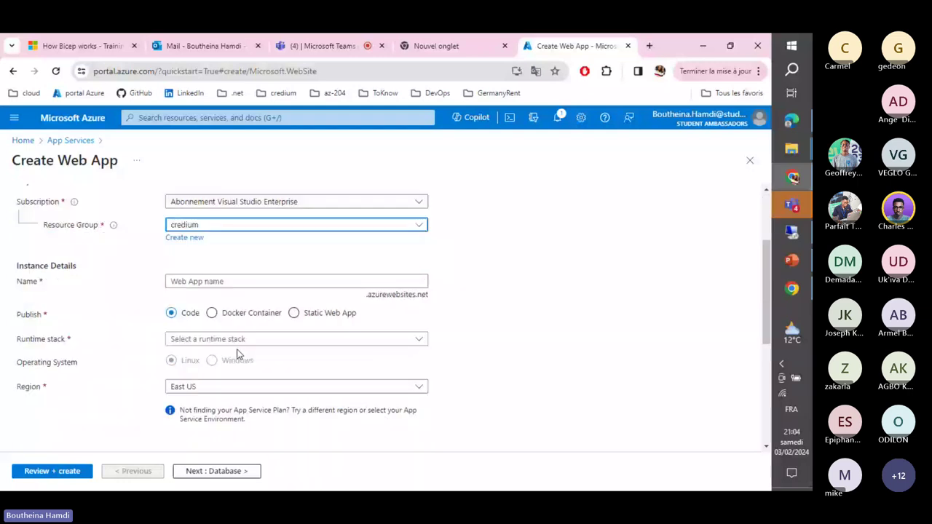
{"action": "left_click", "coordinate": [225, 280]}
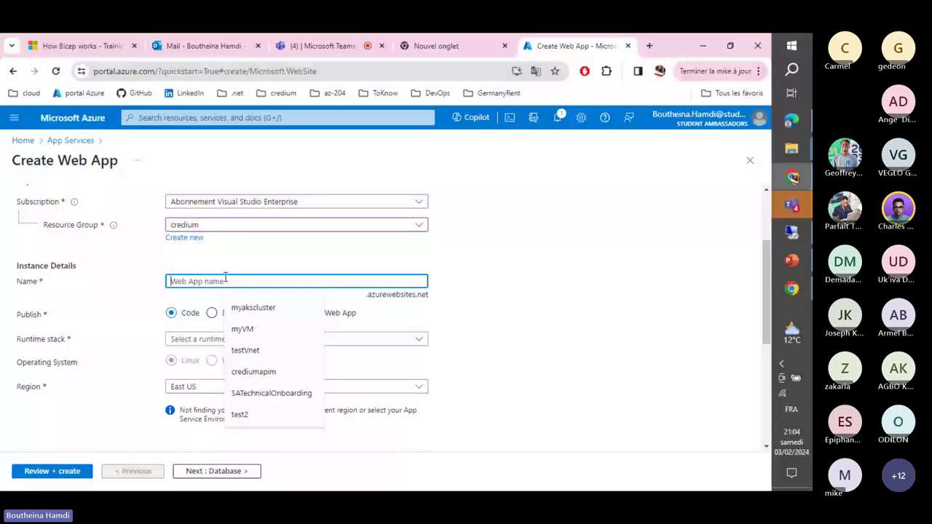
{"action": "left_click", "coordinate": [29, 324]}
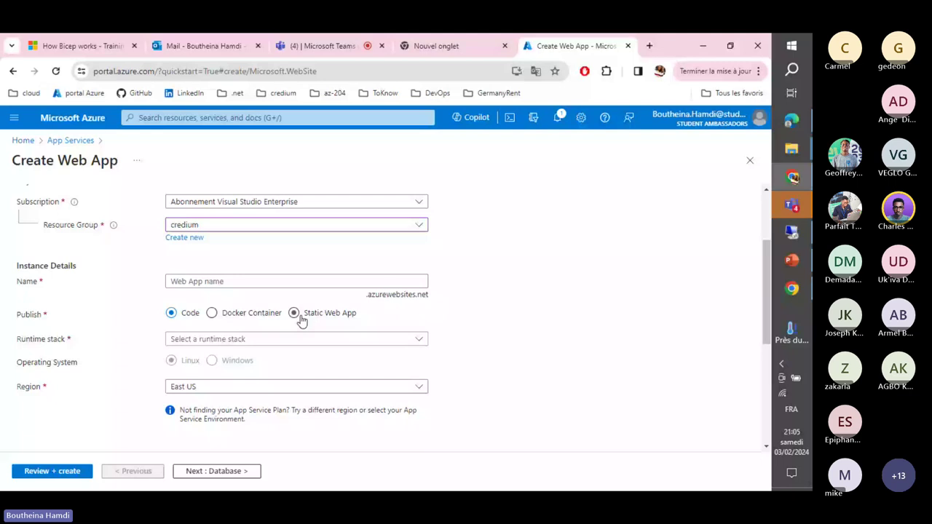
Set the web app to publish as a Docker Container with Windows as the operating system.
{"action": "left_click", "coordinate": [212, 313]}
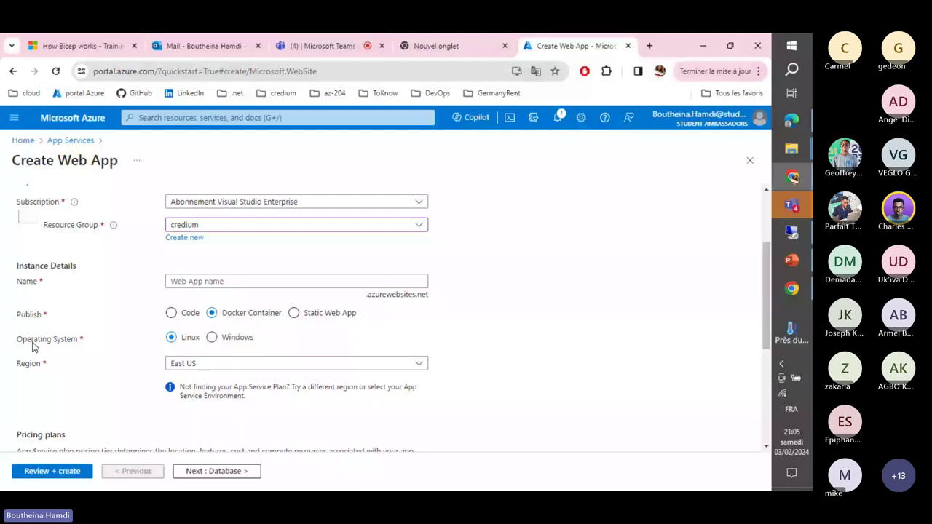
{"action": "left_click_drag", "start_coordinate": [32, 342], "coordinate": [64, 346]}
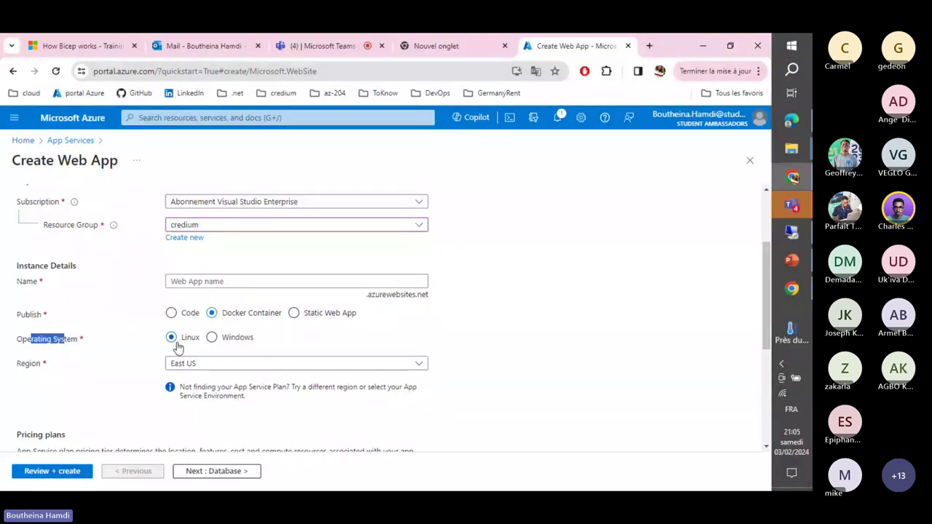
{"action": "key", "text": "Right"}
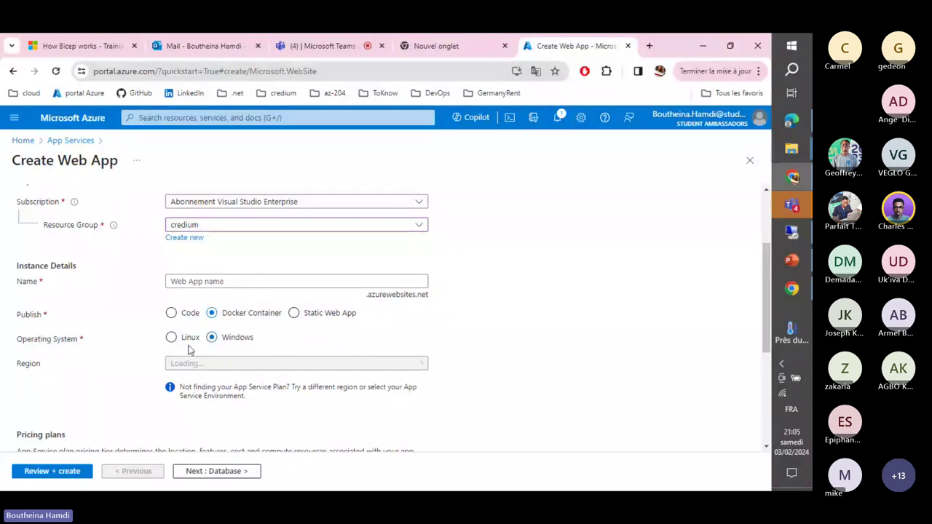
Change the web app's operating system to Linux and review the available App Service pricing plans sorted by vCPU, keeping the current plan.
{"action": "left_click", "coordinate": [175, 339]}
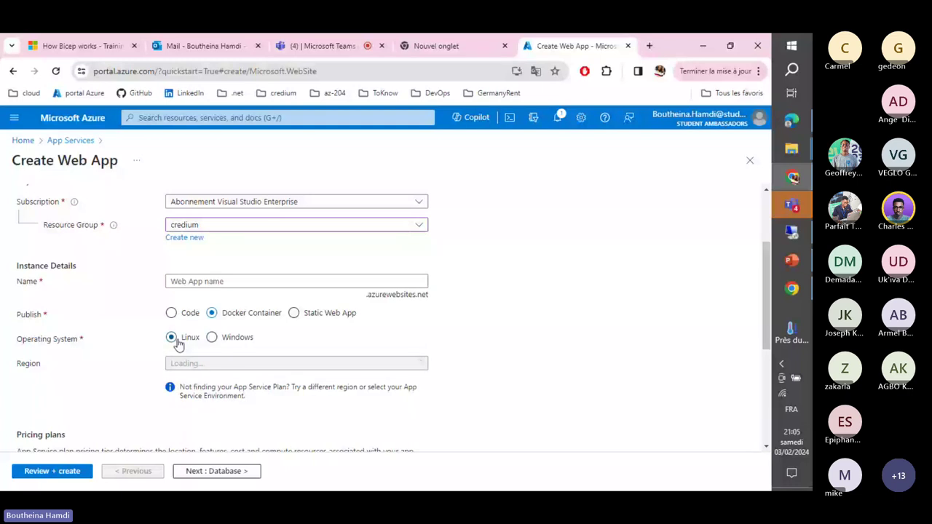
{"action": "scroll", "coordinate": [35, 267], "scroll_direction": "down", "scroll_amount": 3}
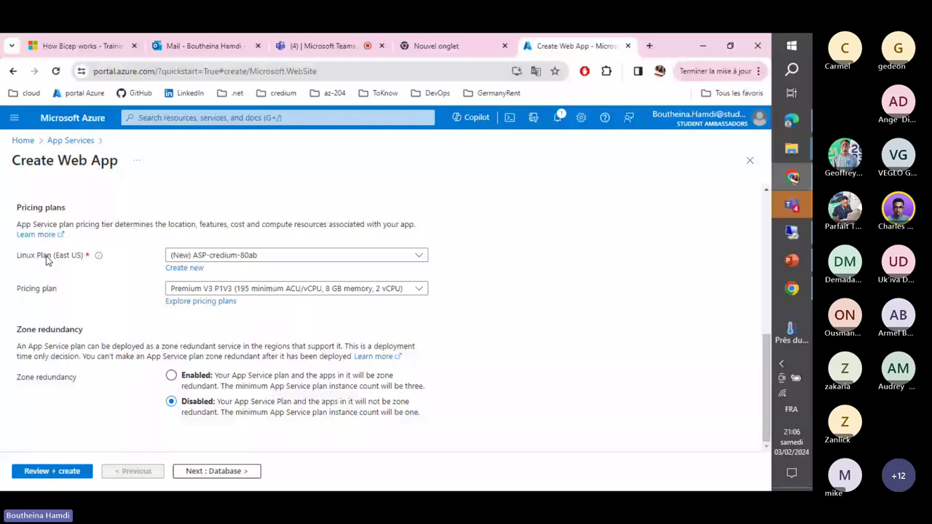
{"action": "left_click", "coordinate": [201, 301]}
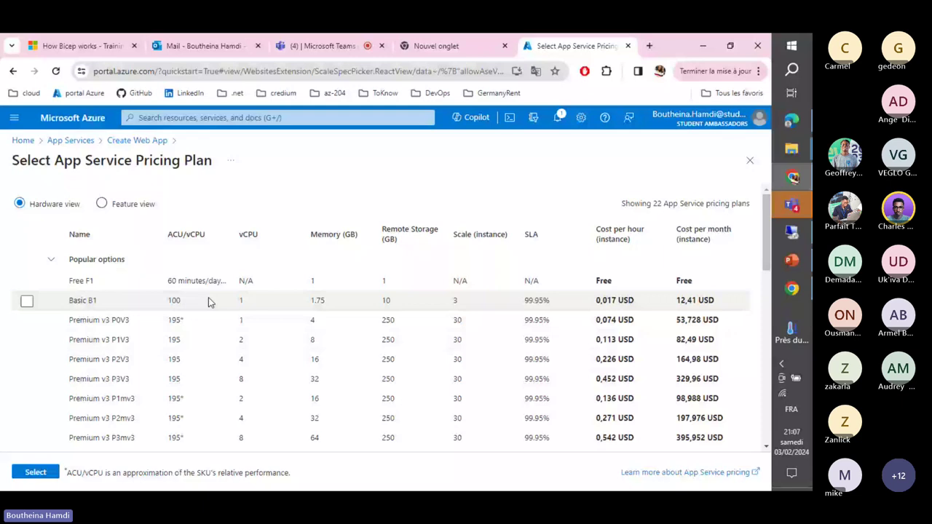
{"action": "left_click", "coordinate": [248, 234]}
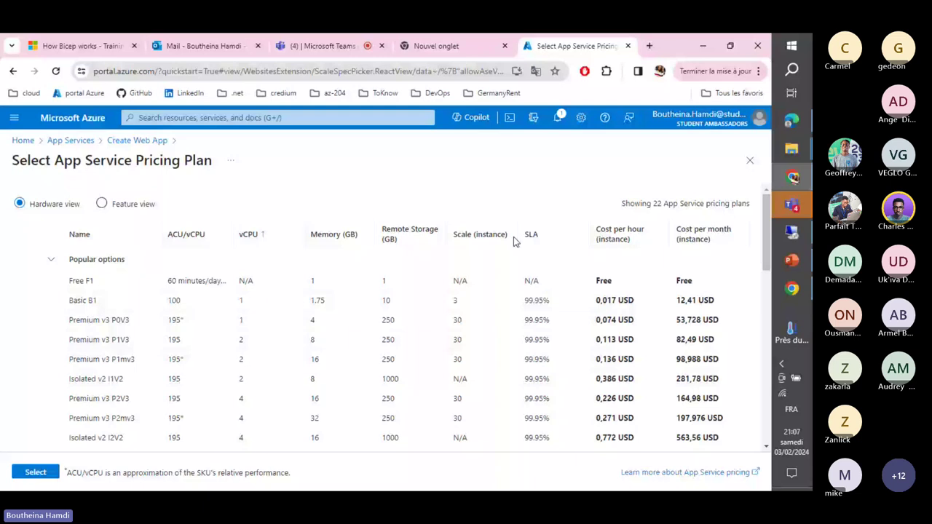
{"action": "scroll", "coordinate": [391, 338], "scroll_direction": "down", "scroll_amount": 3}
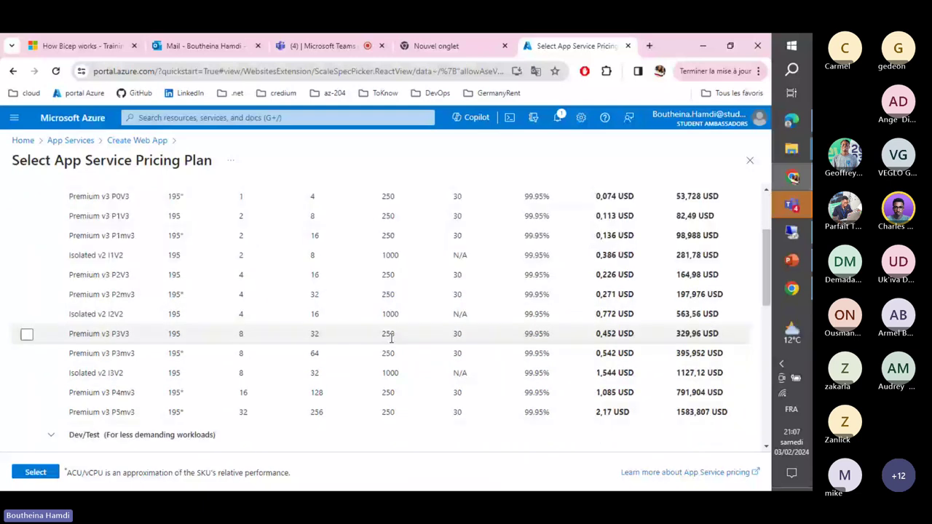
{"action": "left_click", "coordinate": [749, 161]}
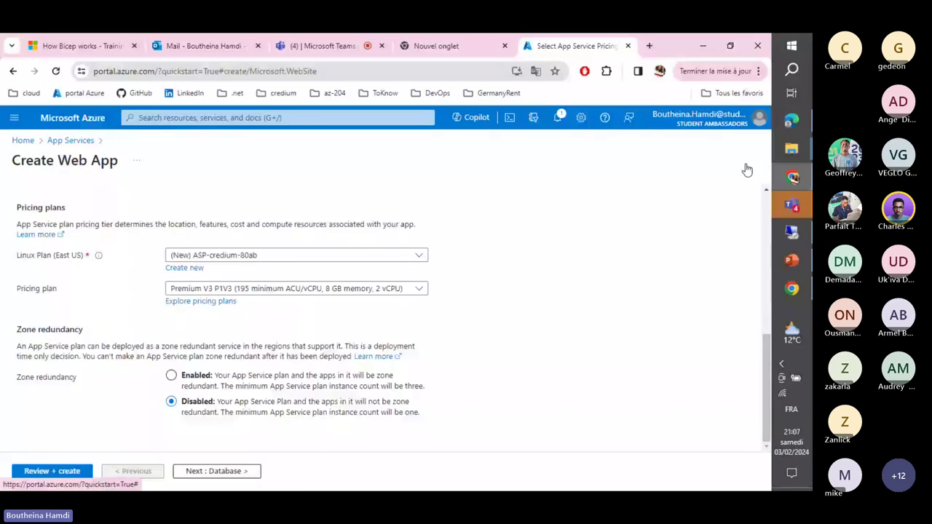
Skip database creation and set the Docker image source to Azure Container Registry, checking the images available in myRegistrycredium.
{"action": "left_click", "coordinate": [216, 471]}
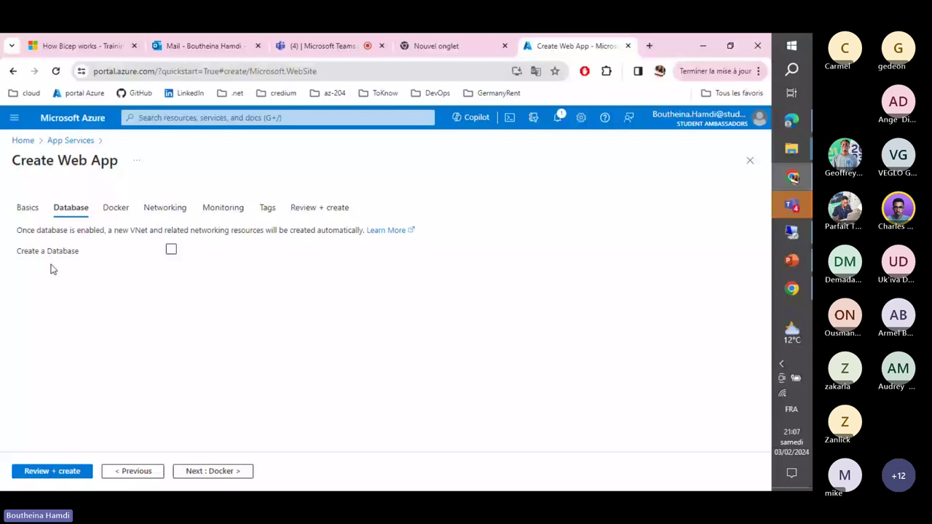
{"action": "left_click", "coordinate": [234, 472]}
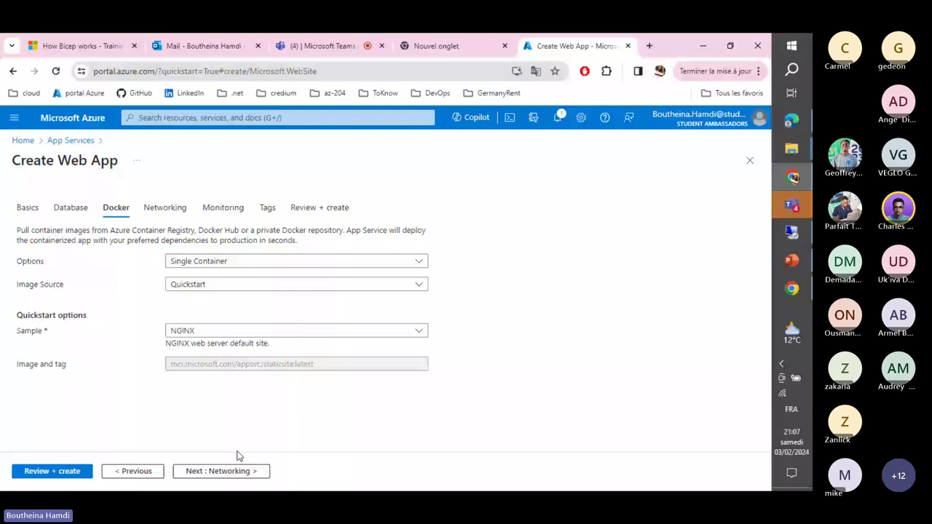
{"action": "left_click", "coordinate": [204, 285]}
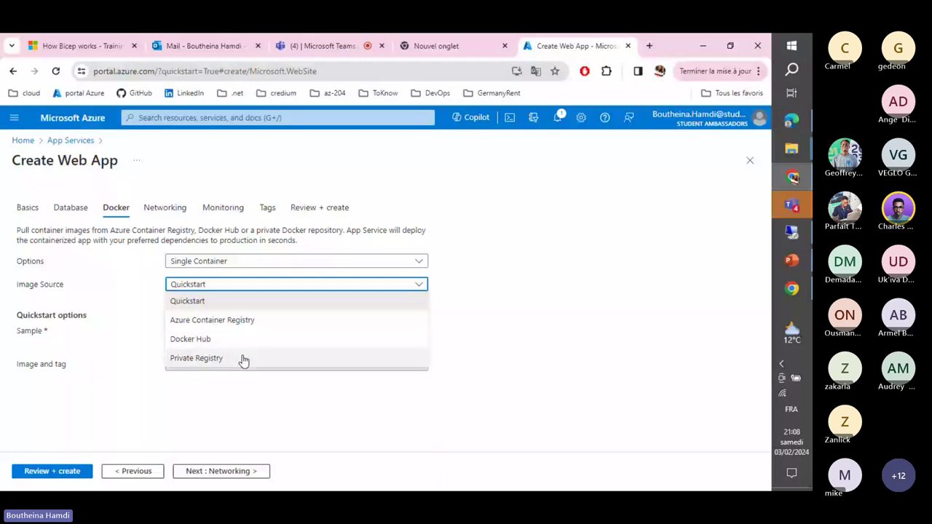
{"action": "left_click", "coordinate": [236, 324]}
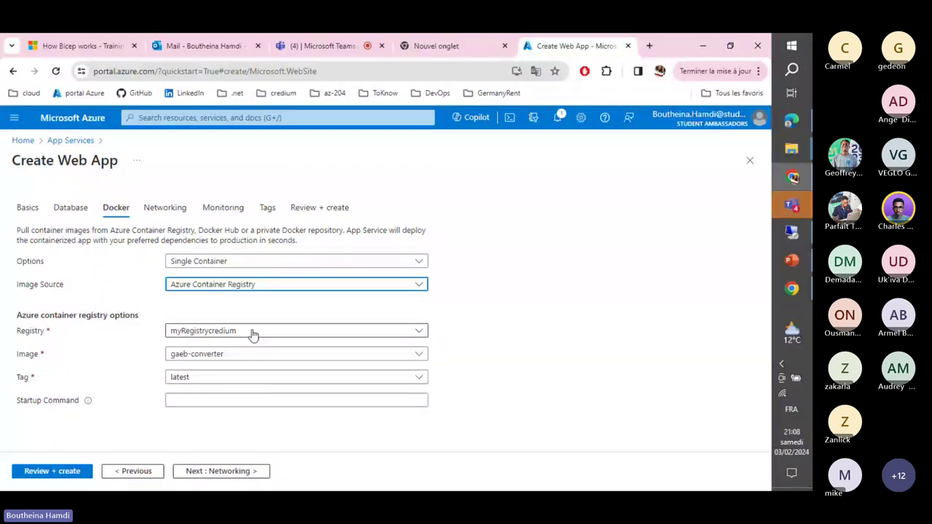
{"action": "left_click", "coordinate": [275, 357]}
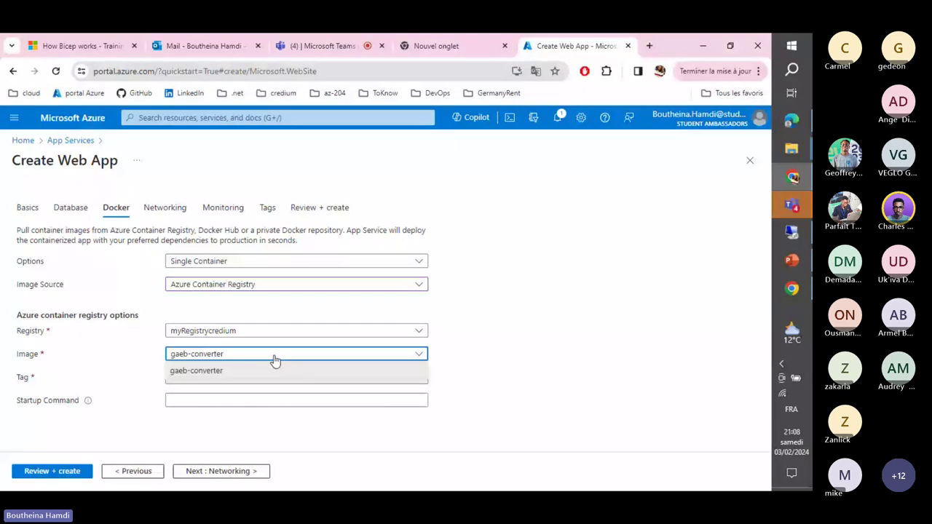
{"action": "left_click", "coordinate": [495, 386]}
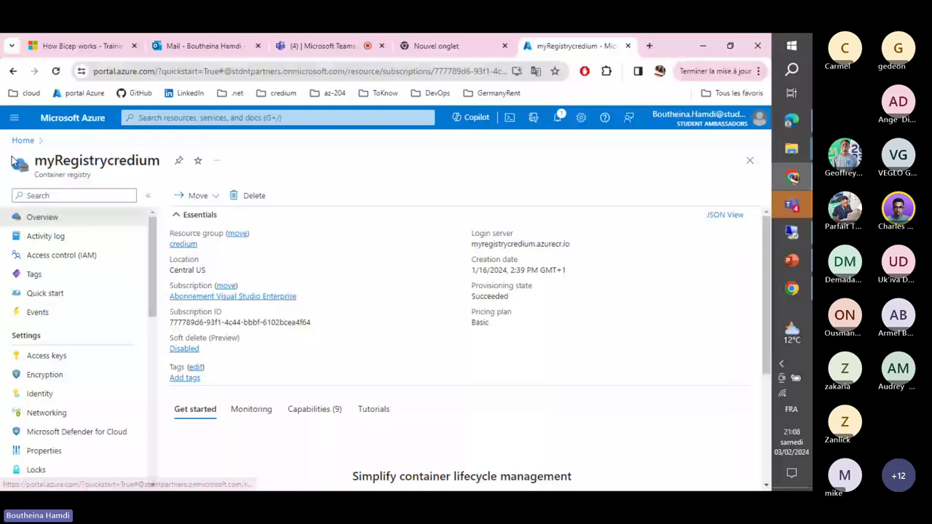
Inspect the gaeb-converter repository and its tags in the myRegistrycredium container registry.
{"action": "scroll", "coordinate": [85, 347], "scroll_direction": "down", "scroll_amount": 1}
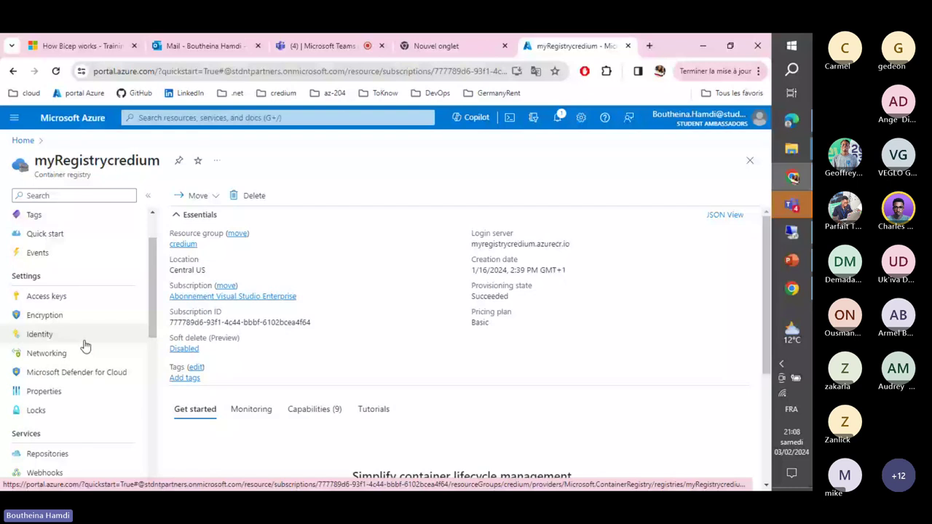
{"action": "scroll", "coordinate": [86, 347], "scroll_direction": "down", "scroll_amount": 2}
{"action": "left_click", "coordinate": [58, 337]}
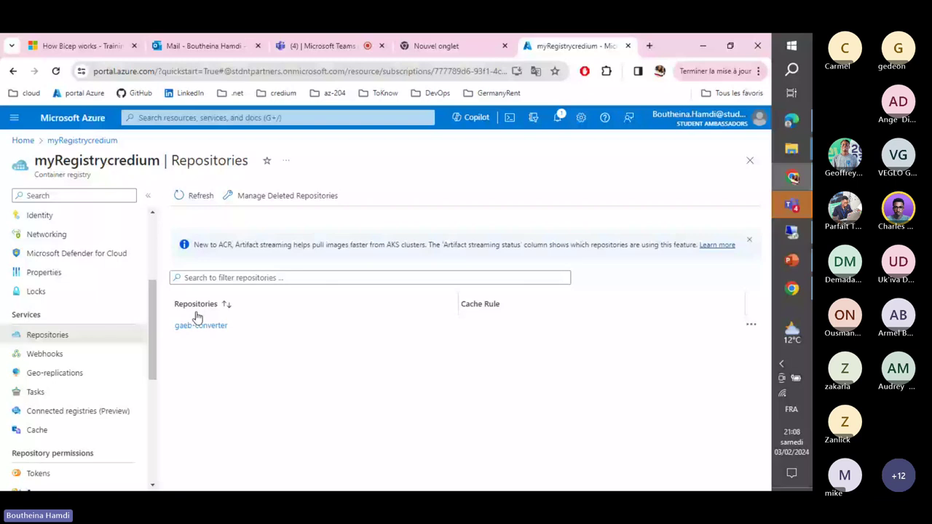
{"action": "left_click", "coordinate": [200, 324]}
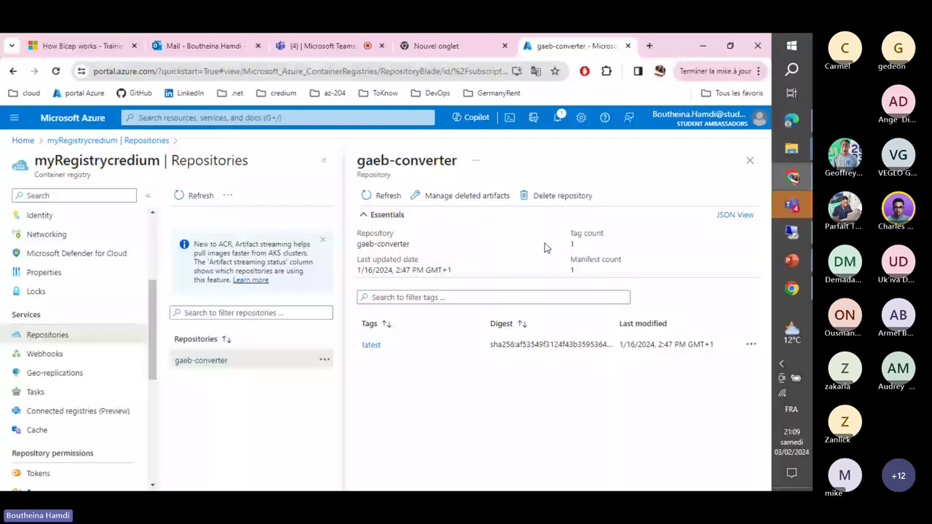
{"action": "double_click", "coordinate": [65, 160]}
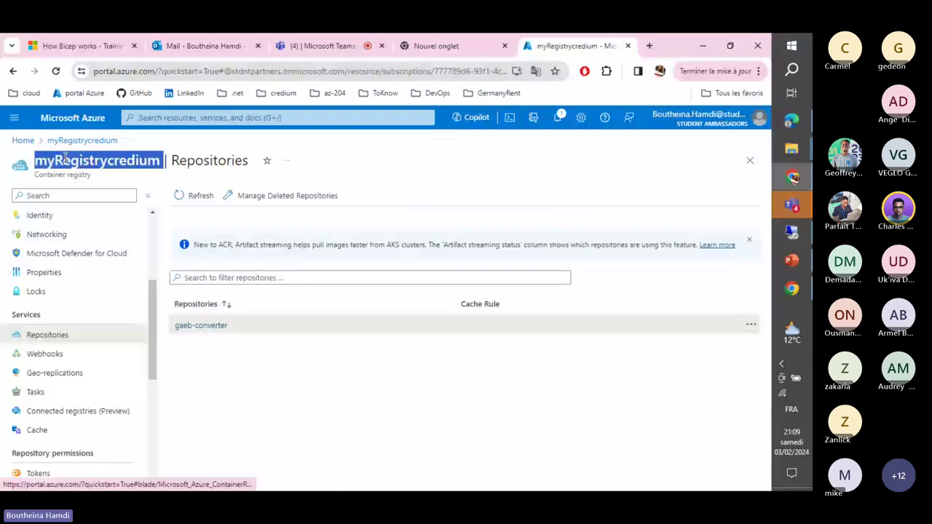
{"action": "key", "text": "XF86AudioLowerVolume"}
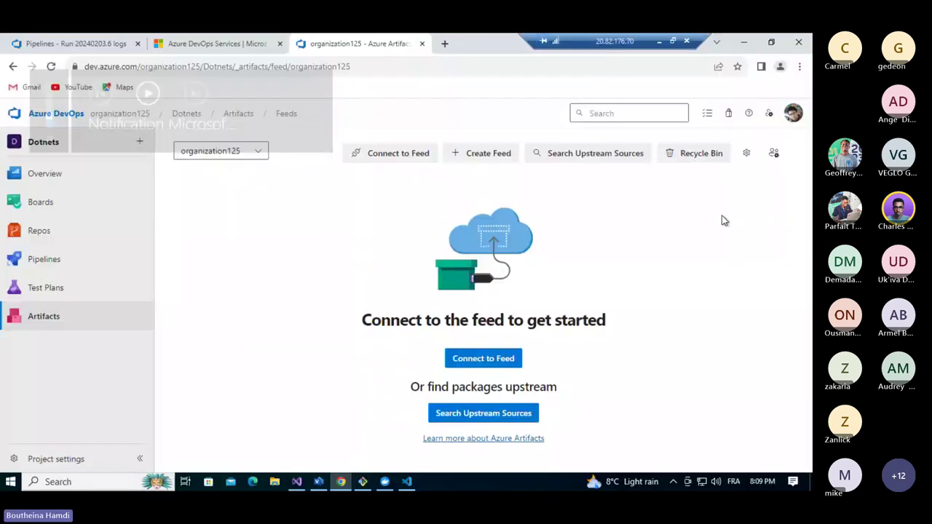
{"action": "key", "text": "XF86AudioMute"}
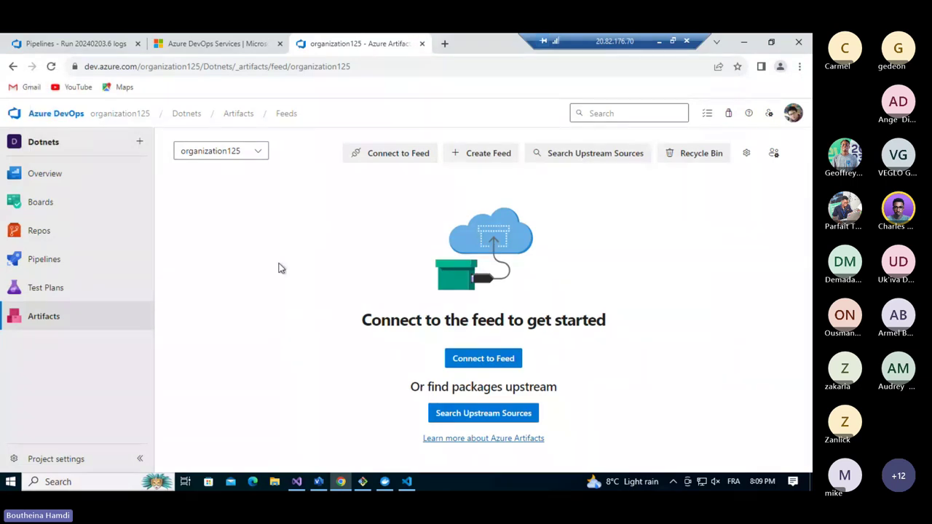
{"action": "mouse_move", "coordinate": [102, 178]}
{"action": "key", "text": "XF86AudioRaiseVolume"}
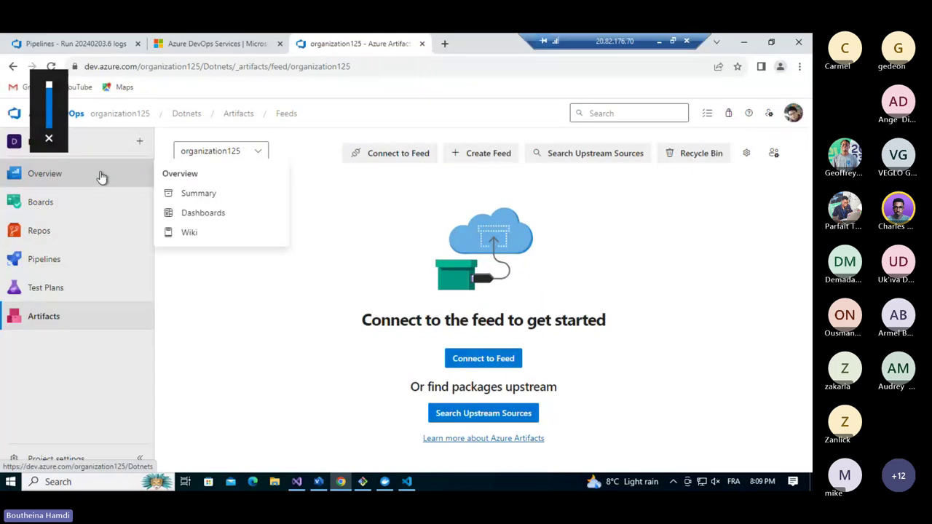
{"action": "key", "text": "XF86AudioMute"}
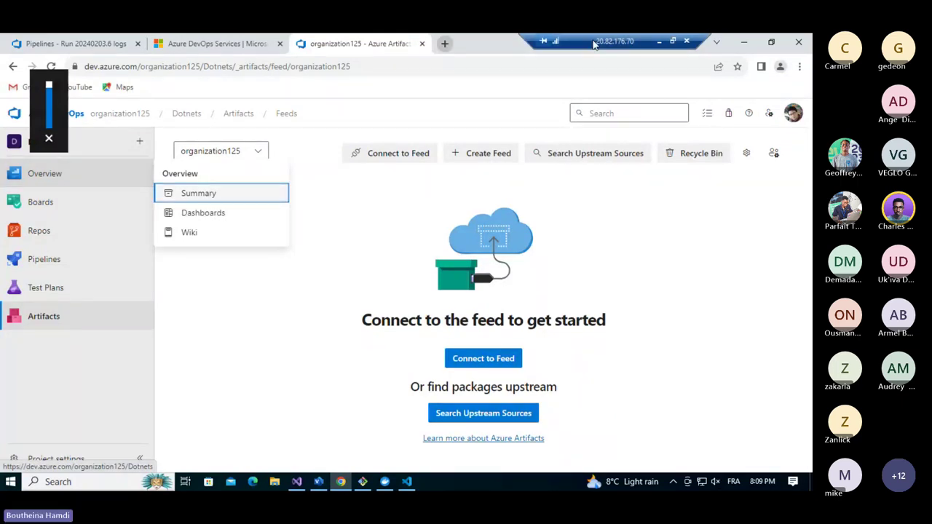
{"action": "left_click", "coordinate": [659, 42]}
{"action": "key", "text": "alt+Tab"}
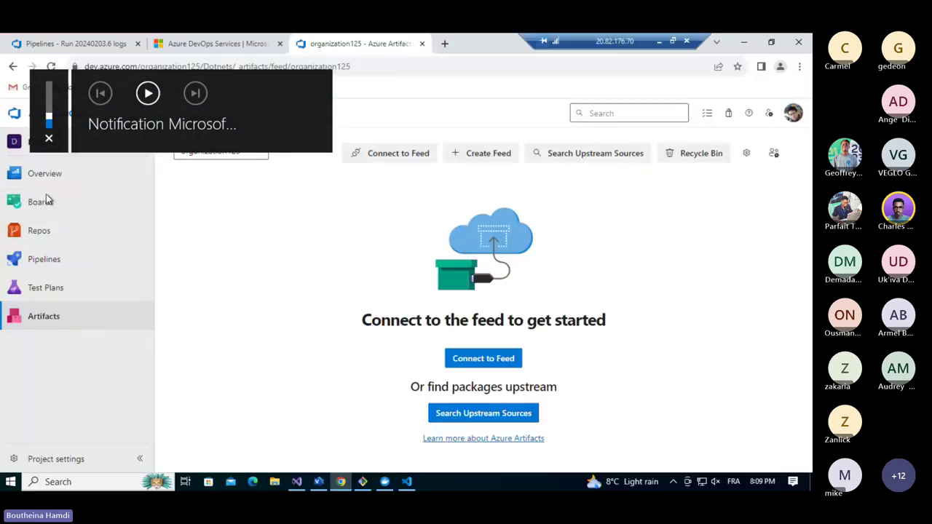
Open the Repos files of the Dotnets project in Azure DevOps and launch a new Visual Studio 2022 instance.
{"action": "left_click", "coordinate": [64, 242]}
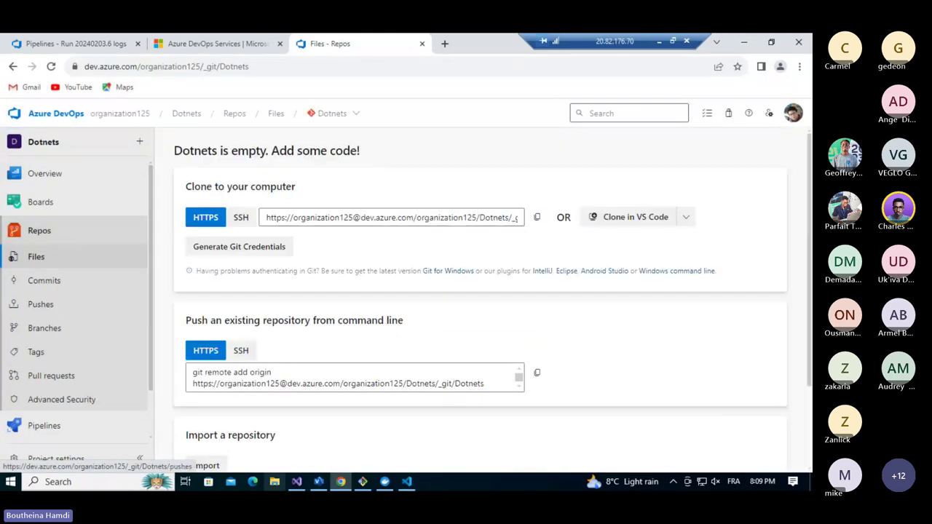
{"action": "left_click", "coordinate": [296, 482]}
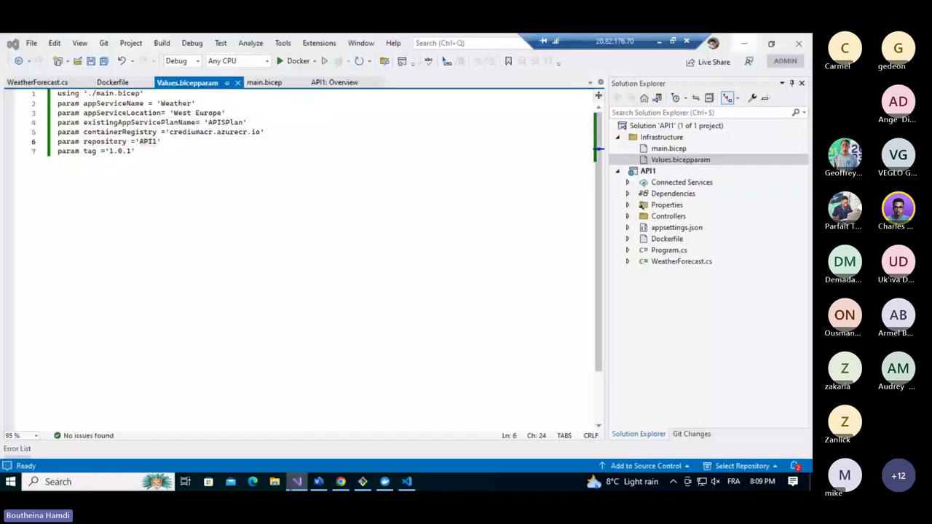
{"action": "left_click", "coordinate": [297, 482]}
{"action": "left_click", "coordinate": [134, 475]}
{"action": "type", "text": "vi"}
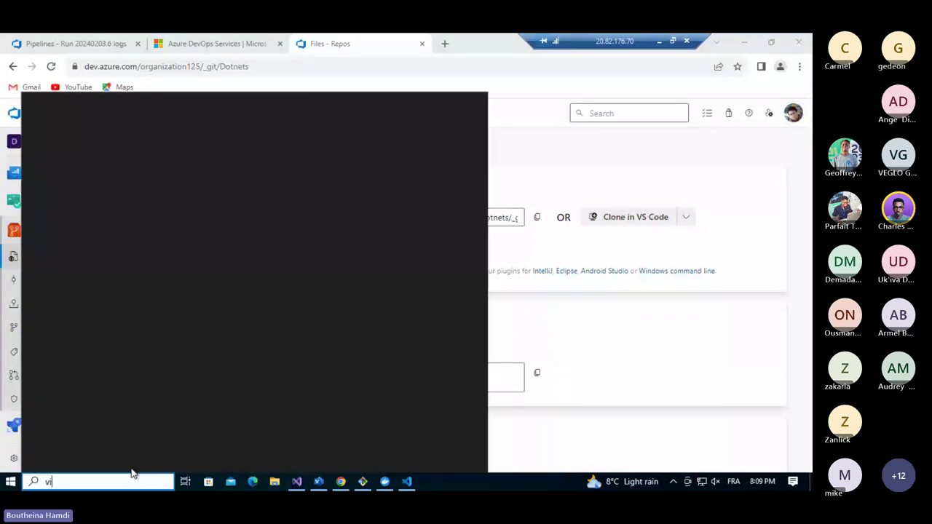
{"action": "key", "text": "Return"}
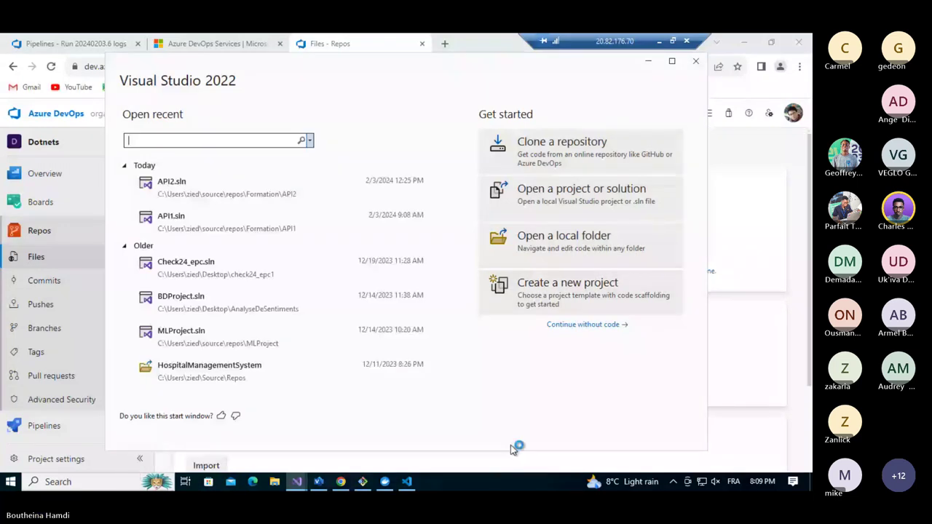
Create an ASP.NET Core Web API project named API3 in the Formation folder, using .NET 7.0 without Docker enabled.
{"action": "left_click", "coordinate": [534, 285]}
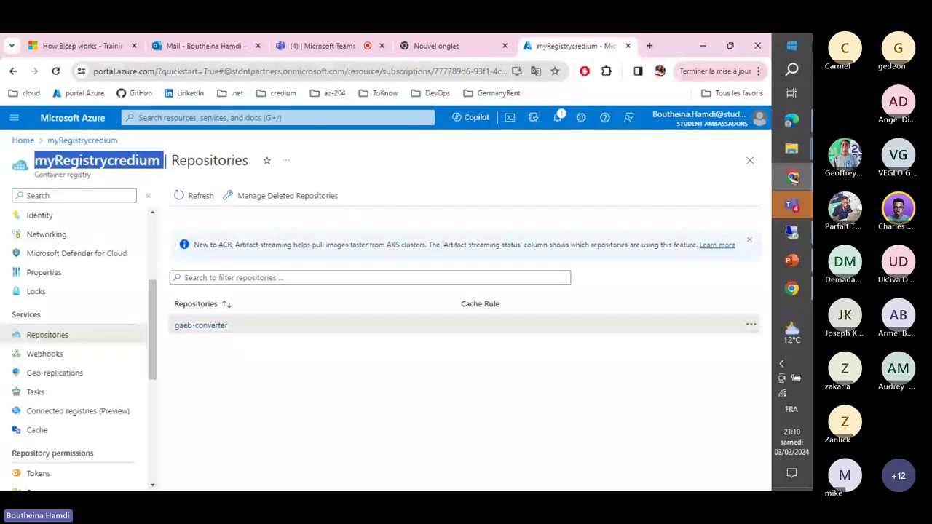
{"action": "key", "text": "alt+Tab"}
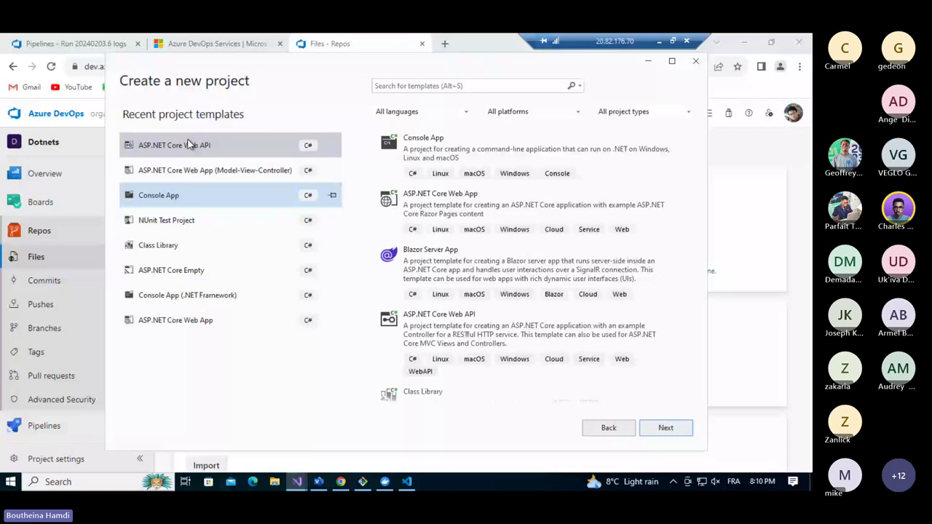
{"action": "left_click", "coordinate": [662, 428]}
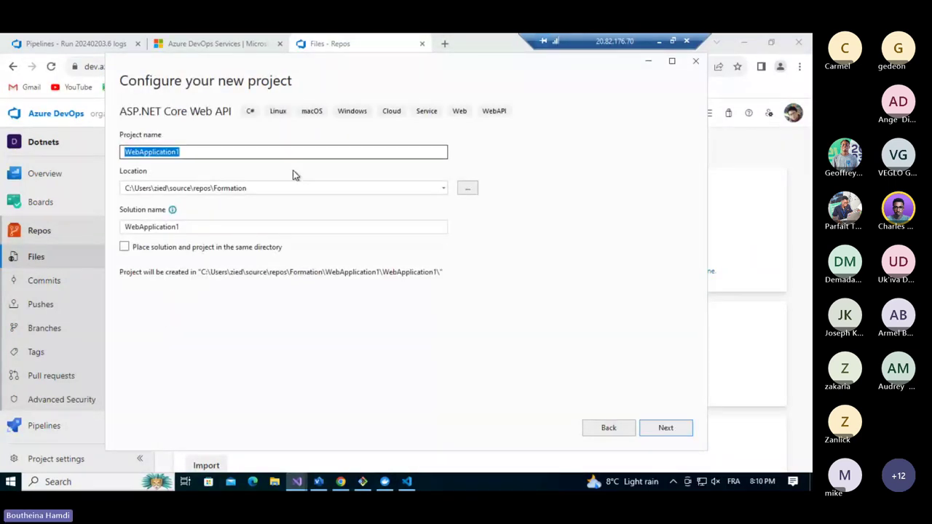
{"action": "type", "text": "API3"}
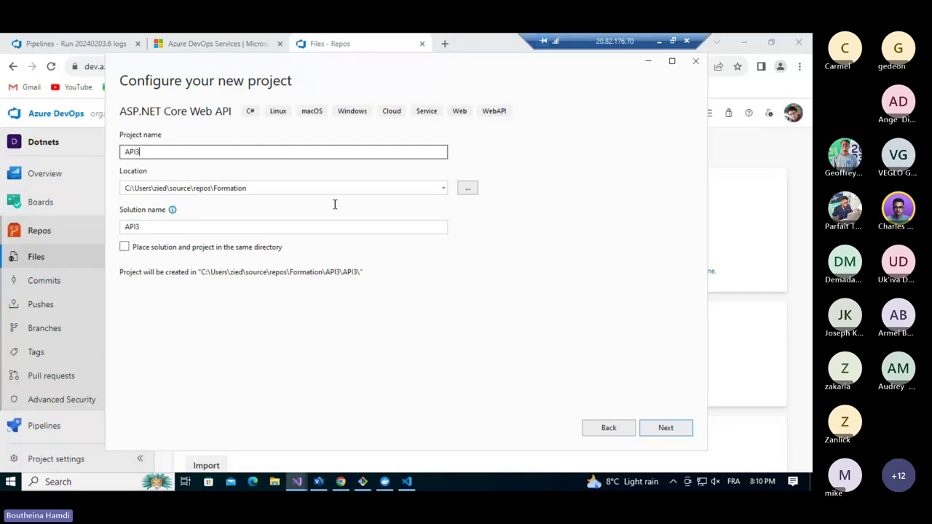
{"action": "left_click", "coordinate": [676, 433]}
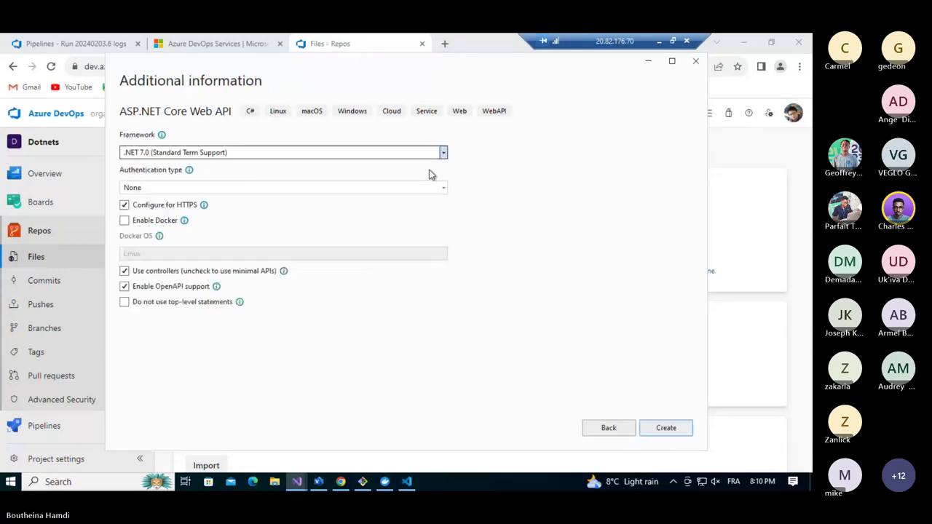
{"action": "left_click", "coordinate": [668, 431]}
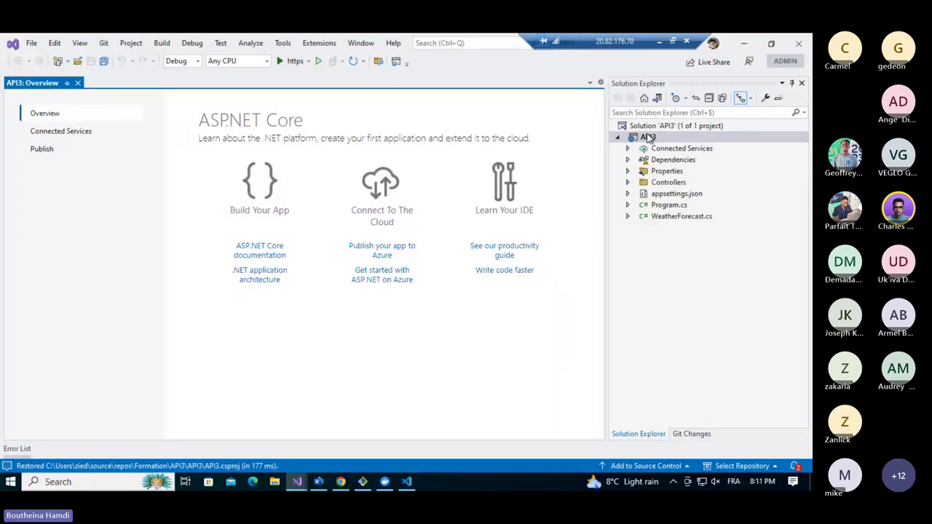
Add Docker support to the API3 project with Linux as the target OS.
{"action": "right_click", "coordinate": [649, 139]}
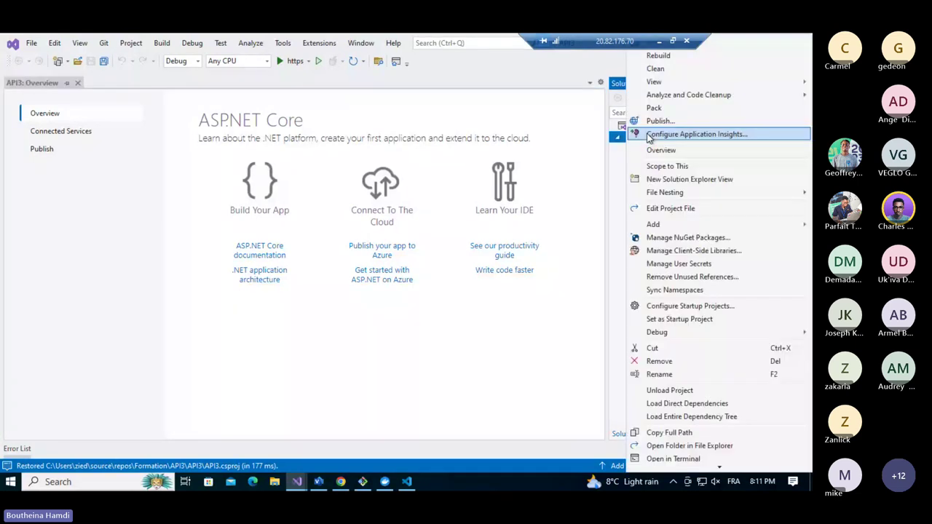
{"action": "mouse_move", "coordinate": [641, 223]}
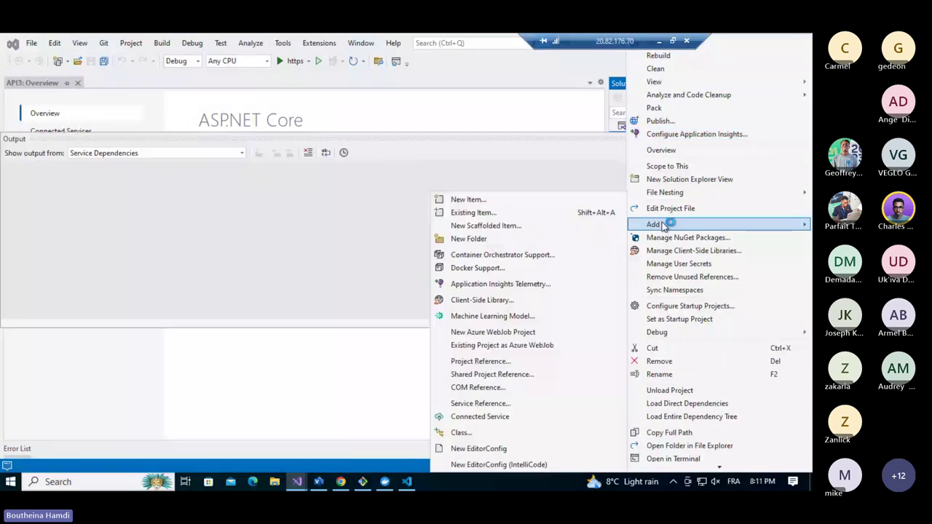
{"action": "left_click", "coordinate": [505, 268]}
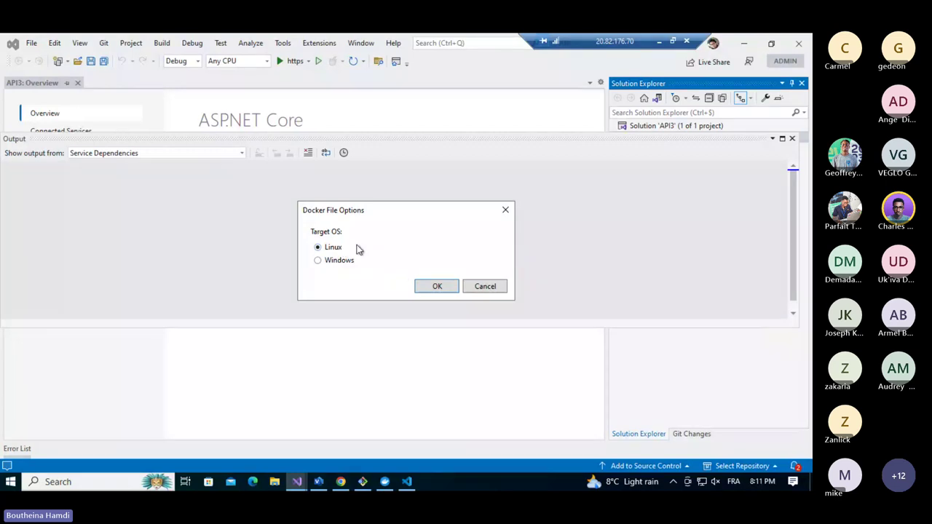
{"action": "key", "text": "Return"}
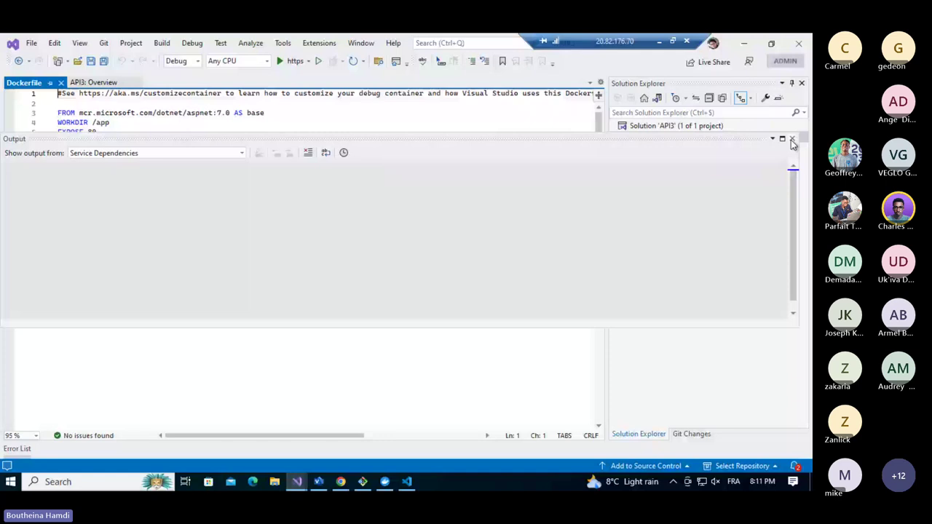
Review the generated API3 Dockerfile, including the exposed ports and the dotnet build instruction.
{"action": "left_click", "coordinate": [792, 139]}
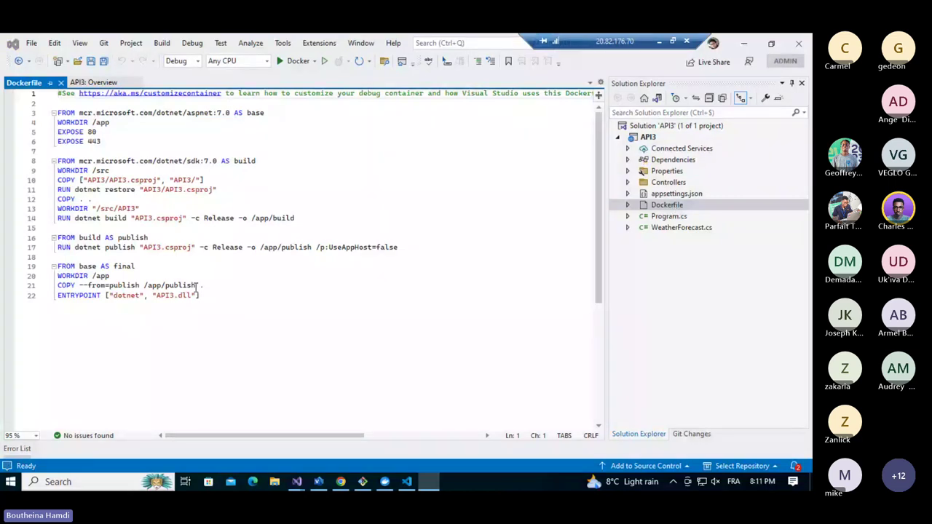
{"action": "left_click_drag", "start_coordinate": [200, 296], "coordinate": [58, 102]}
{"action": "left_click", "coordinate": [101, 141]}
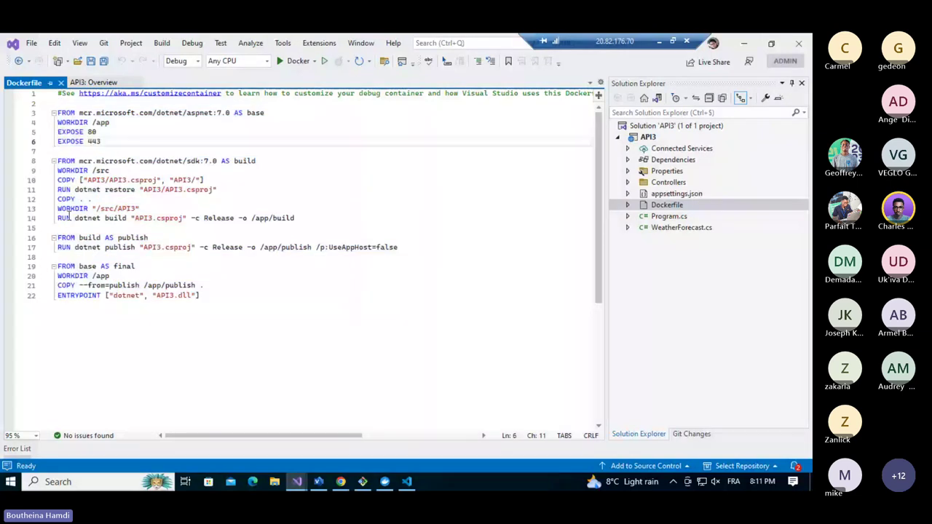
{"action": "left_click_drag", "start_coordinate": [58, 217], "coordinate": [102, 218]}
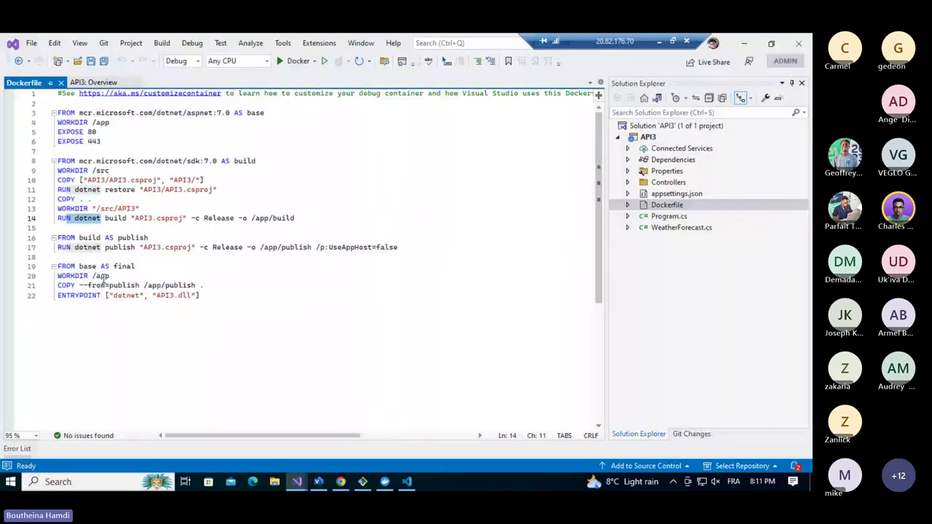
Run API3 with the Docker launch profile and check its container in Docker Desktop.
{"action": "left_click", "coordinate": [297, 62]}
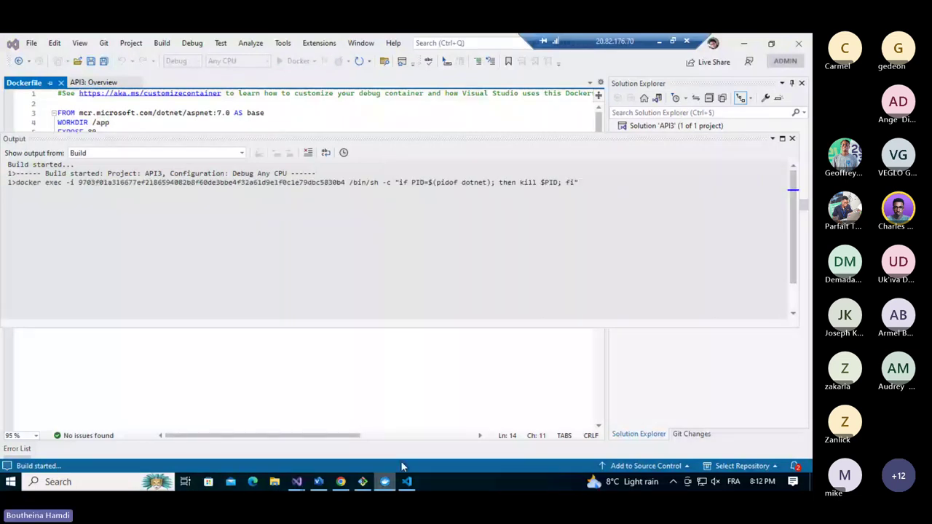
{"action": "left_click", "coordinate": [384, 482]}
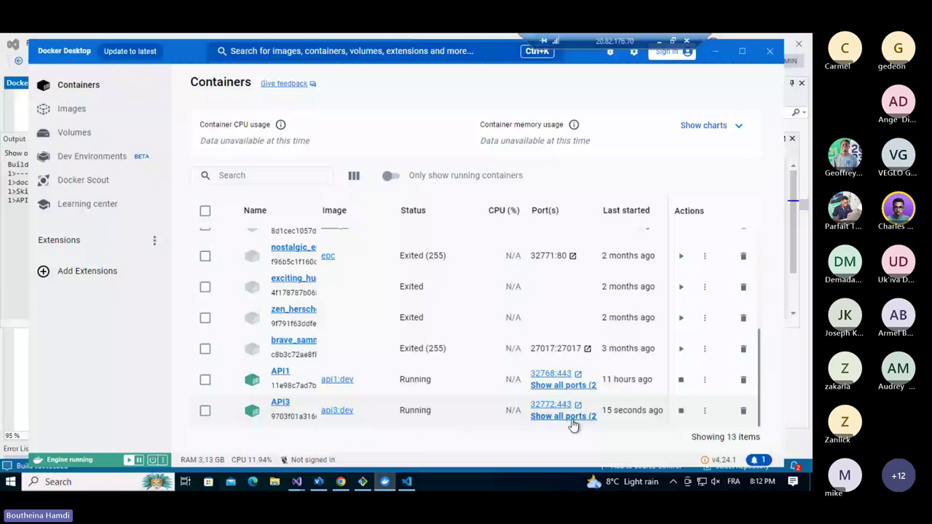
{"action": "left_click", "coordinate": [714, 52]}
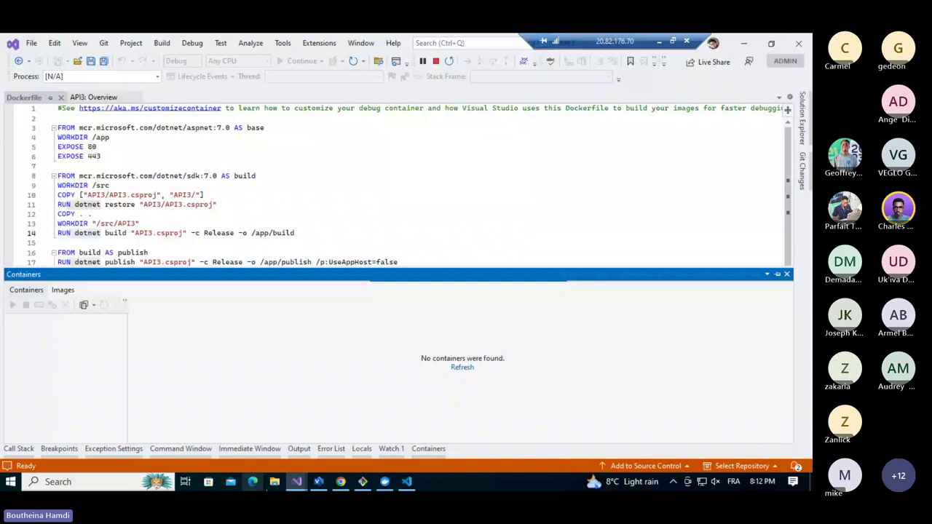
Switch to the Git Bash terminal and change the working directory to the API3 folder.
{"action": "mouse_move", "coordinate": [370, 489]}
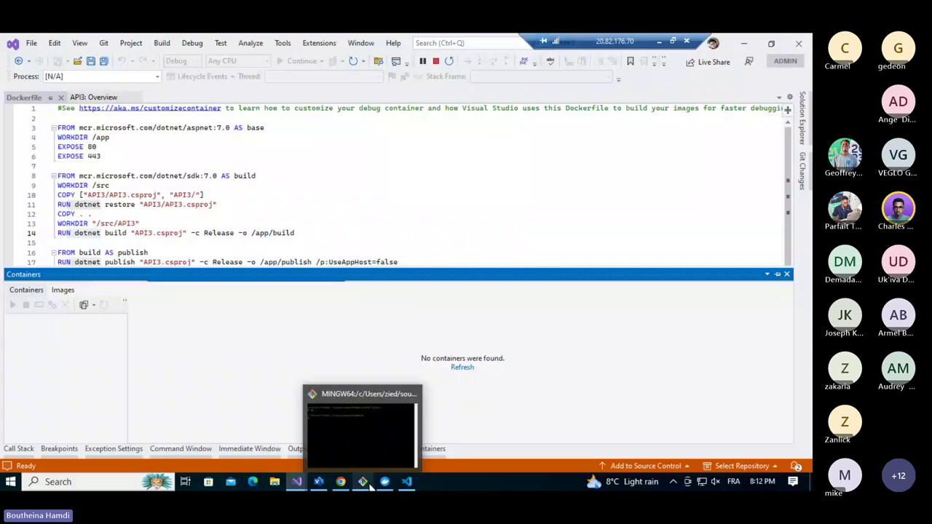
{"action": "left_click", "coordinate": [362, 464]}
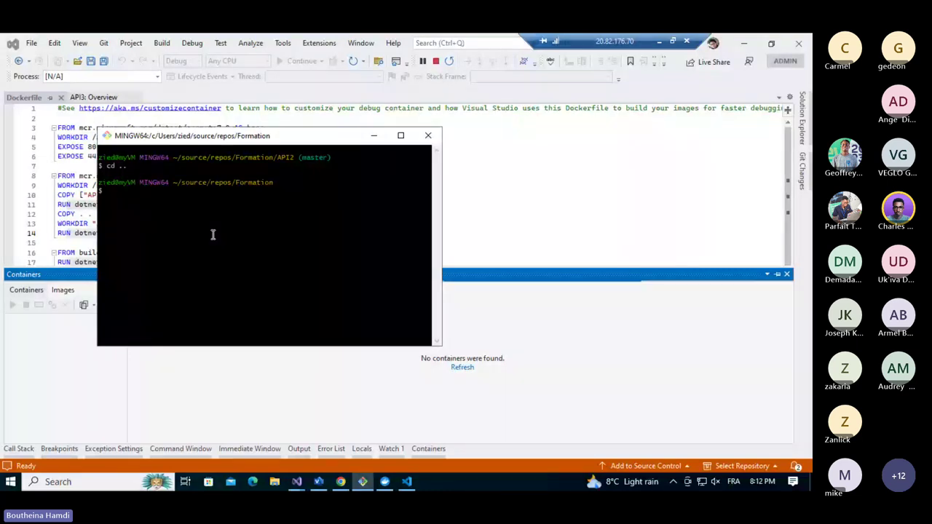
{"action": "type", "text": "c"}
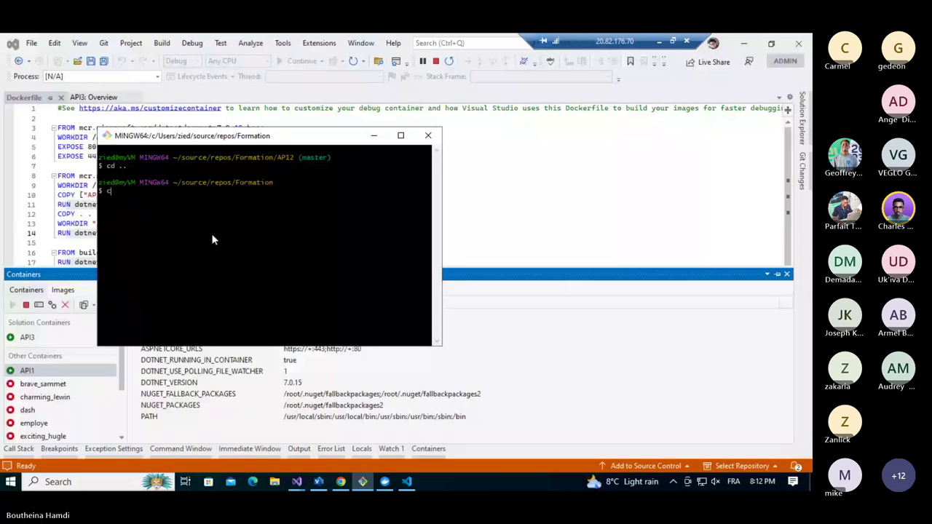
{"action": "type", "text": "d API3"}
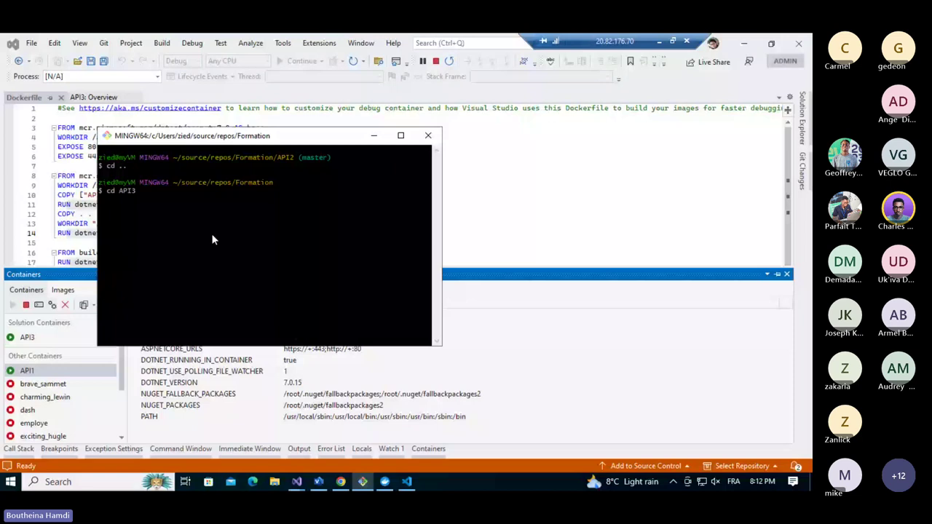
{"action": "key", "text": "Return"}
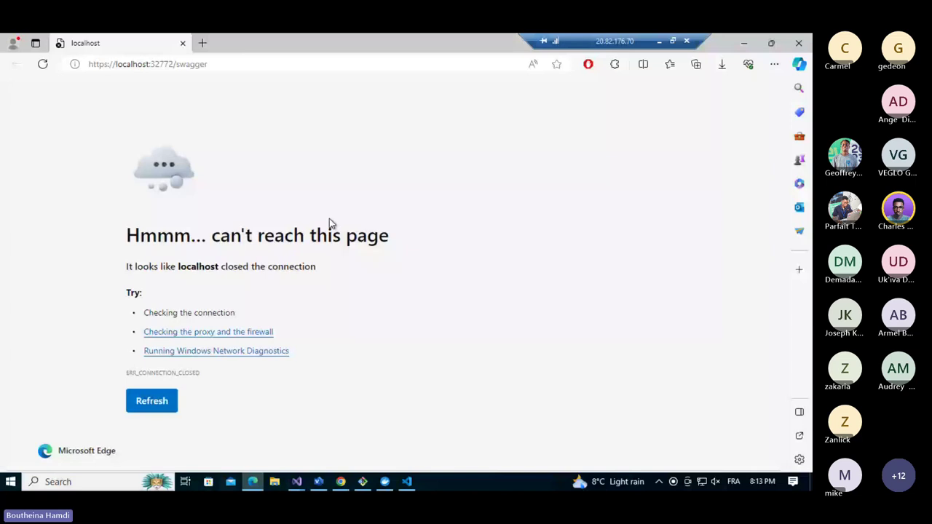
Close the localhost Swagger page, initialize a Git repository in the API3 folder, and enter git remote add origin copied from Azure DevOps.
{"action": "left_click", "coordinate": [183, 43]}
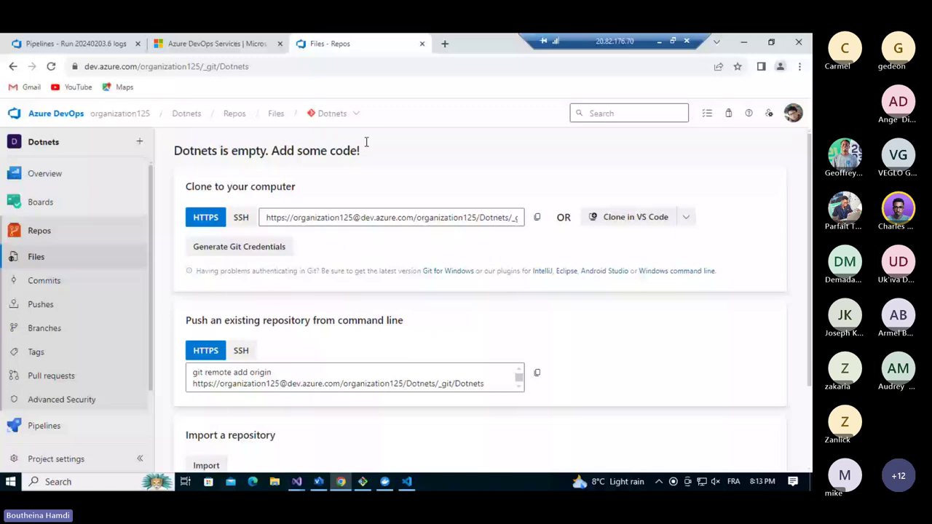
{"action": "key", "text": "alt+Tab"}
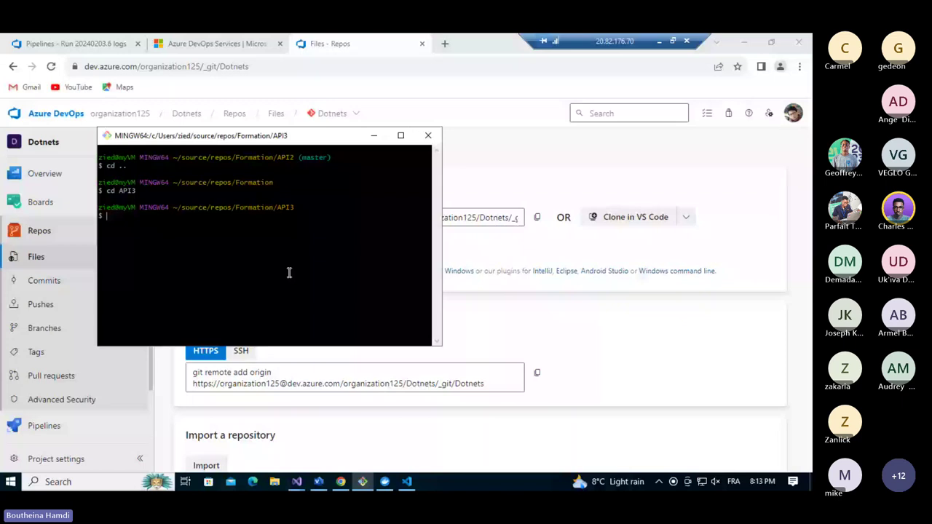
{"action": "left_click", "coordinate": [195, 374]}
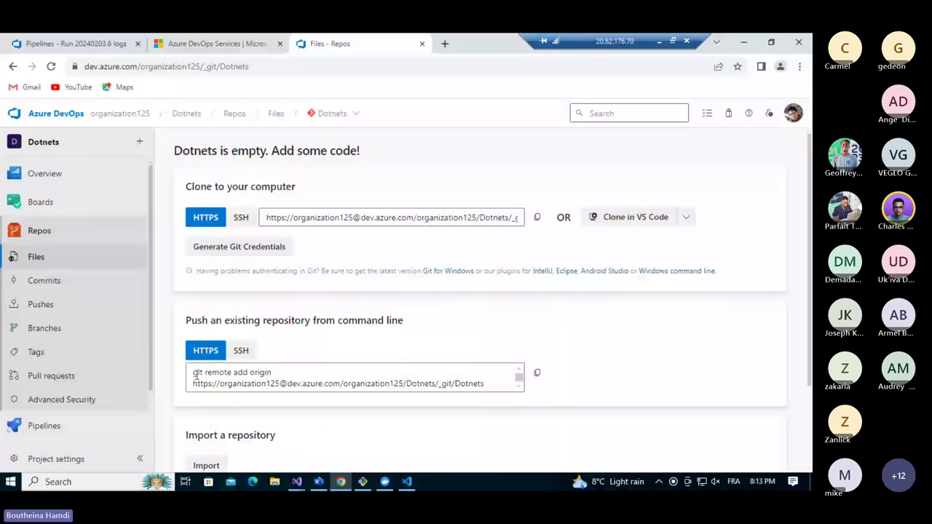
{"action": "triple_click", "coordinate": [195, 374]}
{"action": "key", "text": "ctrl+c"}
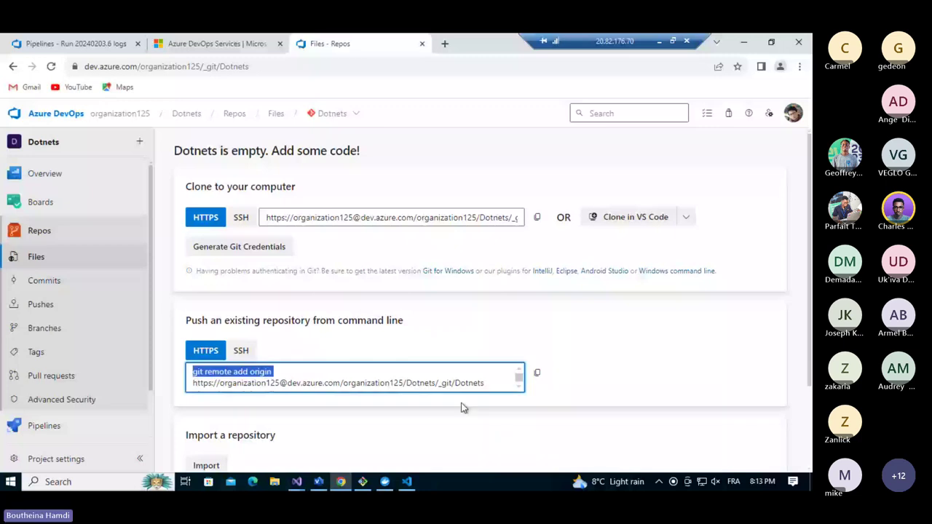
{"action": "key", "text": "alt+Tab"}
{"action": "key", "text": "shift+Insert"}
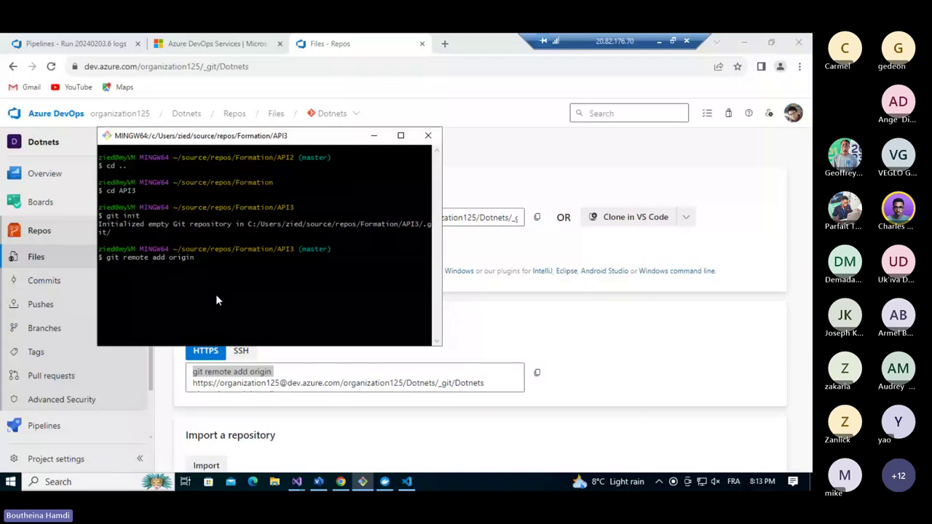
Replace the partial command with the complete git remote add origin command for the Azure DevOps Dotnets repository and run it.
{"action": "triple_click", "coordinate": [249, 388]}
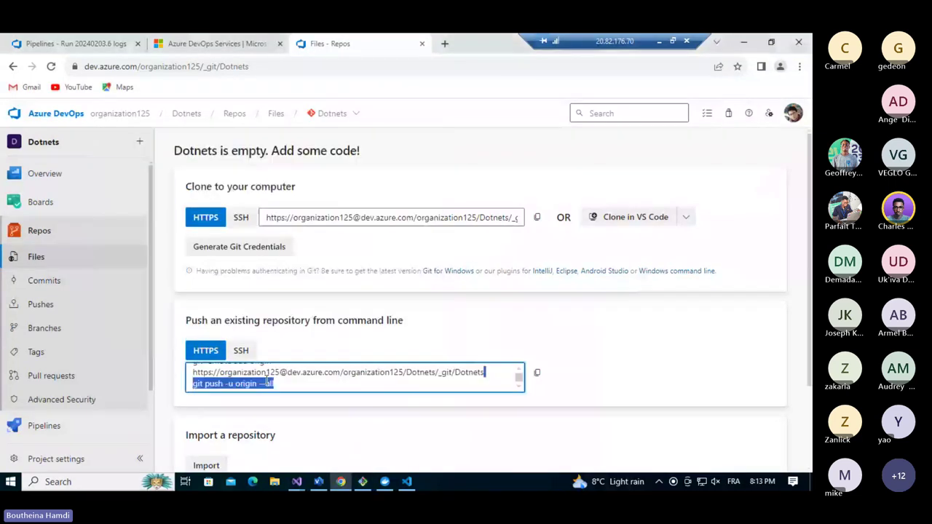
{"action": "scroll", "coordinate": [267, 382], "scroll_direction": "up", "scroll_amount": 1}
{"action": "triple_click", "coordinate": [198, 379]}
{"action": "key", "text": "ctrl+c"}
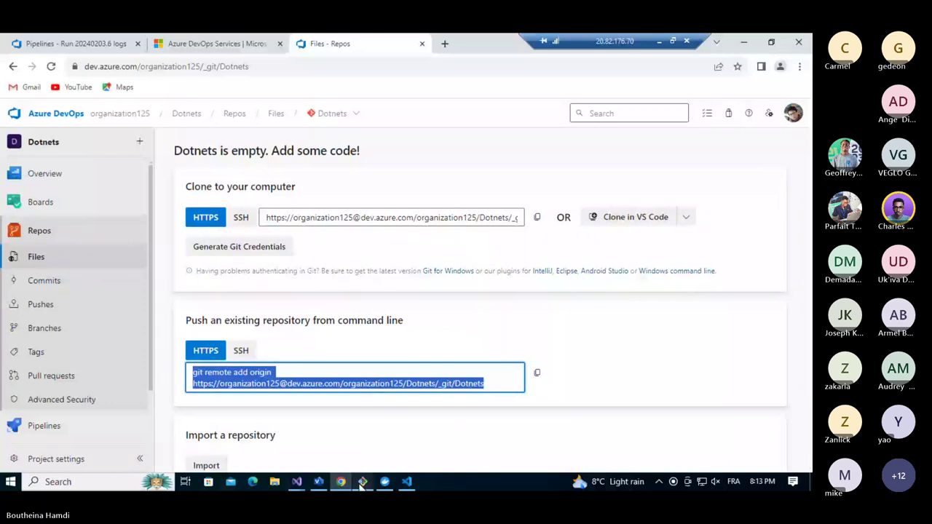
{"action": "left_click", "coordinate": [362, 482]}
{"action": "key", "text": "BackSpace"}
{"action": "key", "text": "BackSpace"}
{"action": "key", "text": "BackSpace"}
{"action": "key", "text": "BackSpace"}
{"action": "key", "text": "BackSpace"}
{"action": "key", "text": "BackSpace"}
{"action": "key", "text": "BackSpace"}
{"action": "key", "text": "BackSpace"}
{"action": "key", "text": "BackSpace"}
{"action": "key", "text": "BackSpace"}
{"action": "key", "text": "BackSpace"}
{"action": "key", "text": "BackSpace"}
{"action": "key", "text": "BackSpace"}
{"action": "key", "text": "BackSpace"}
{"action": "key", "text": "BackSpace"}
{"action": "key", "text": "BackSpace"}
{"action": "key", "text": "BackSpace"}
{"action": "key", "text": "BackSpace"}
{"action": "key", "text": "BackSpace"}
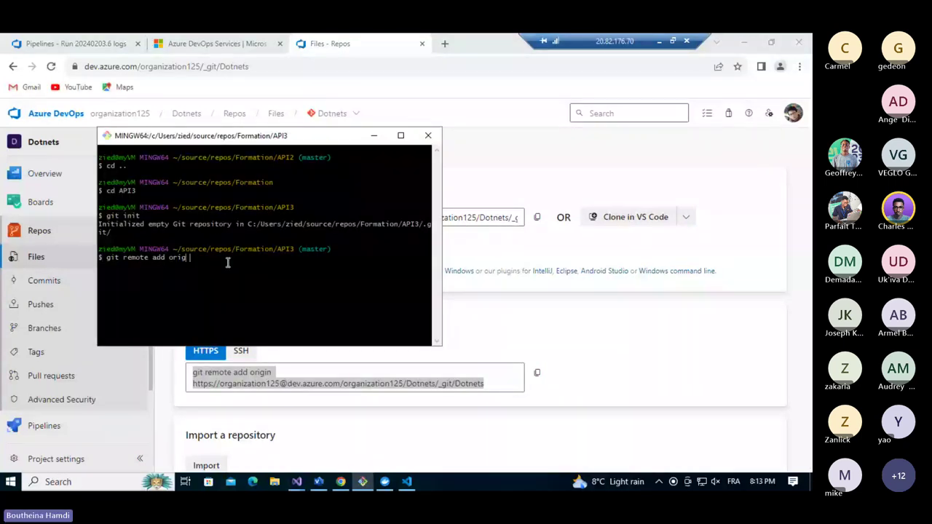
{"action": "key", "text": "BackSpace"}
{"action": "key", "text": "BackSpace"}
{"action": "right_click", "coordinate": [215, 260]}
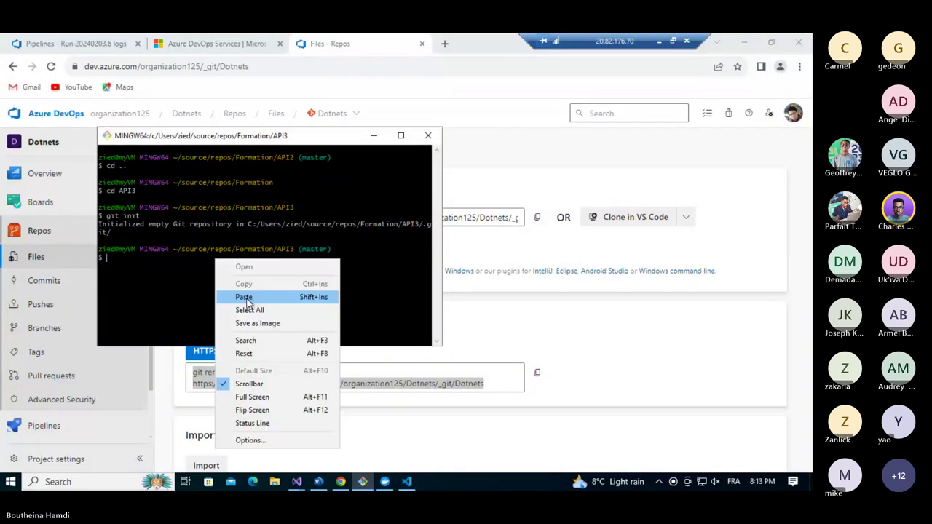
{"action": "left_click", "coordinate": [244, 297]}
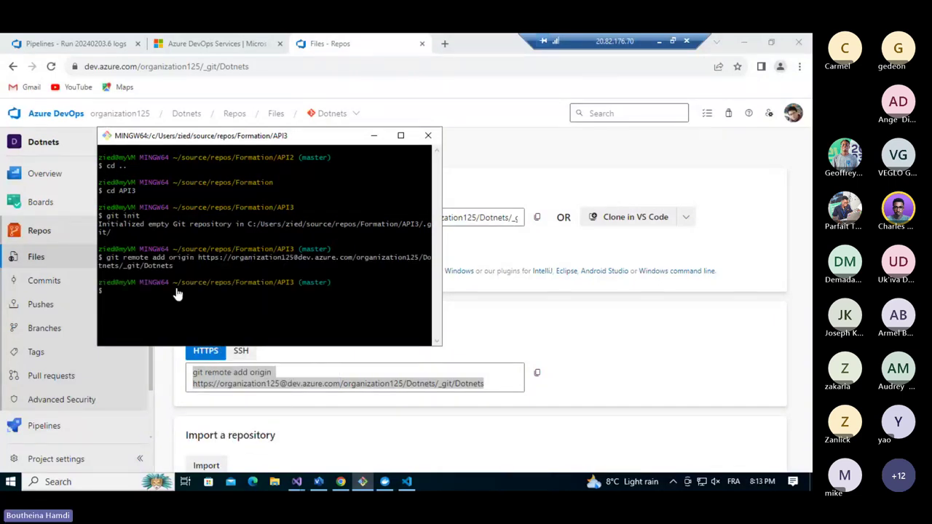
Stage all API3 files and commit them with the message "Initail setup of API3".
{"action": "type", "text": "git add ."}
{"action": "key", "text": "Return"}
{"action": "type", "text": "git commi"}
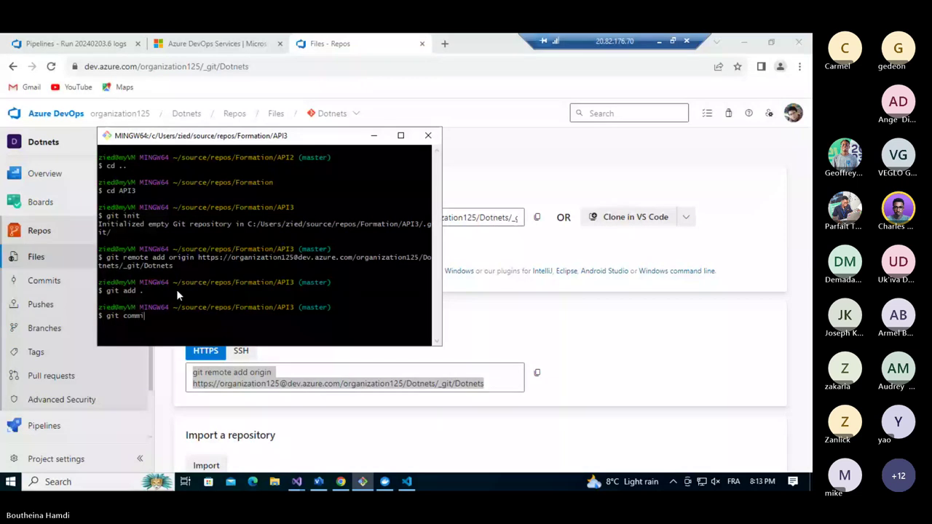
{"action": "type", "text": "t -m \""}
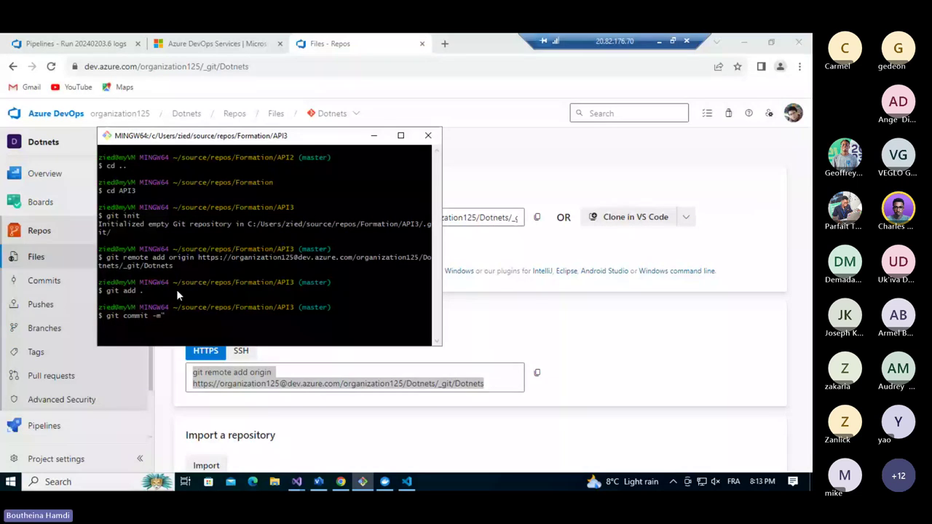
{"action": "type", "text": "\""}
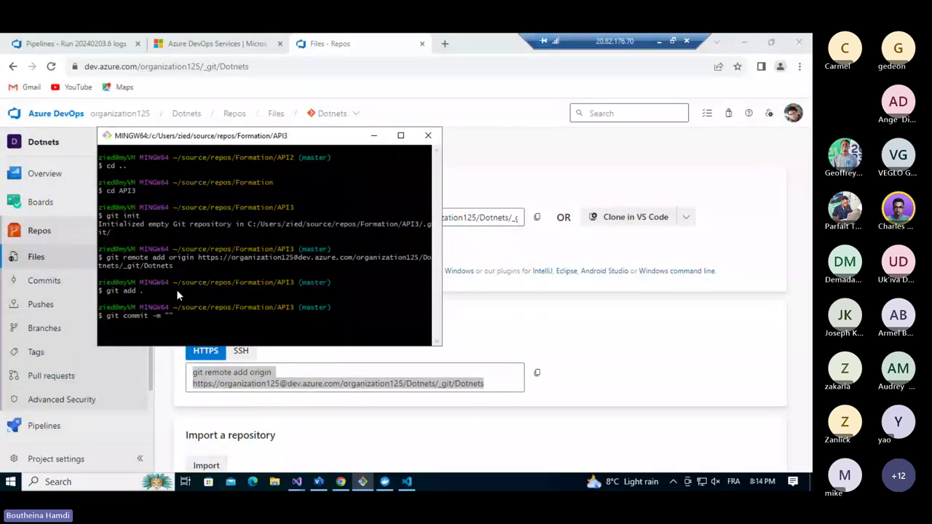
{"action": "key", "text": "Left"}
{"action": "type", "text": "I"}
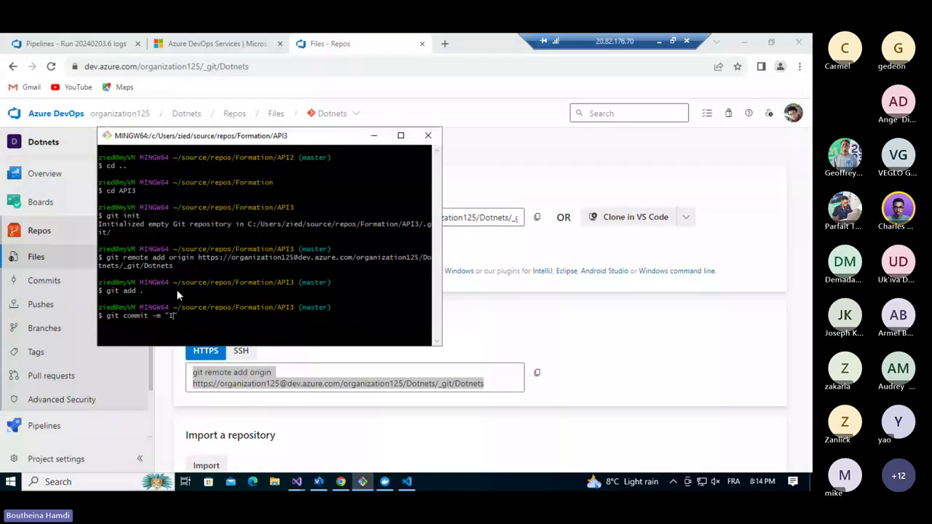
{"action": "type", "text": "nitail setup "}
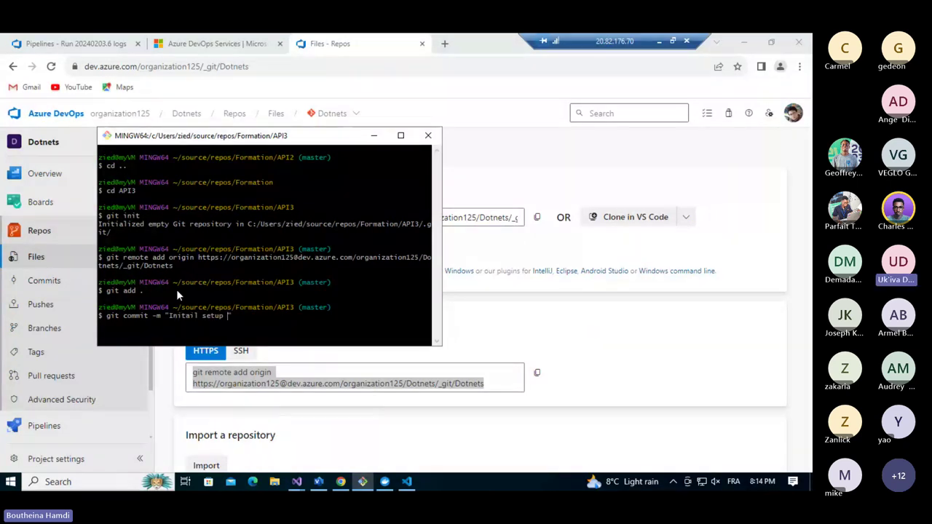
{"action": "type", "text": "of API3"}
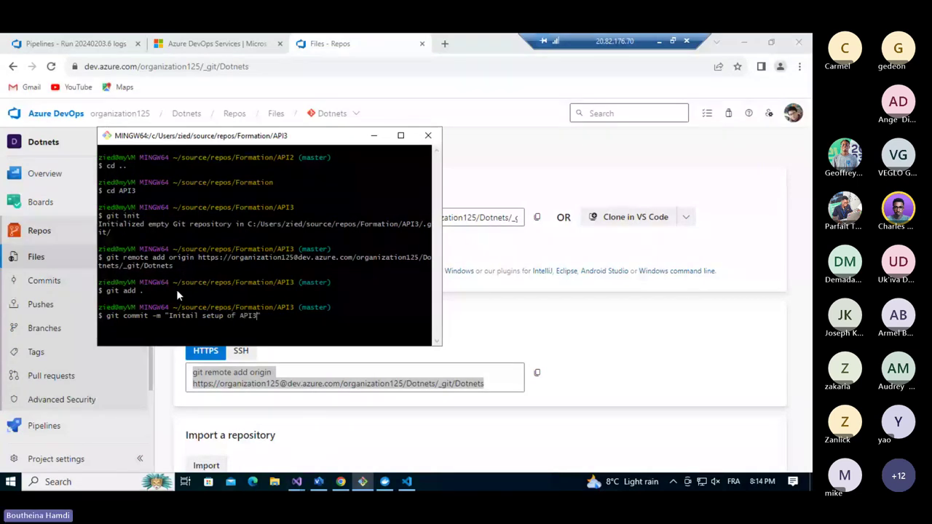
{"action": "key", "text": "Return"}
Push the master branch to origin with upstream tracking using git push -u origin master.
{"action": "type", "text": "g"}
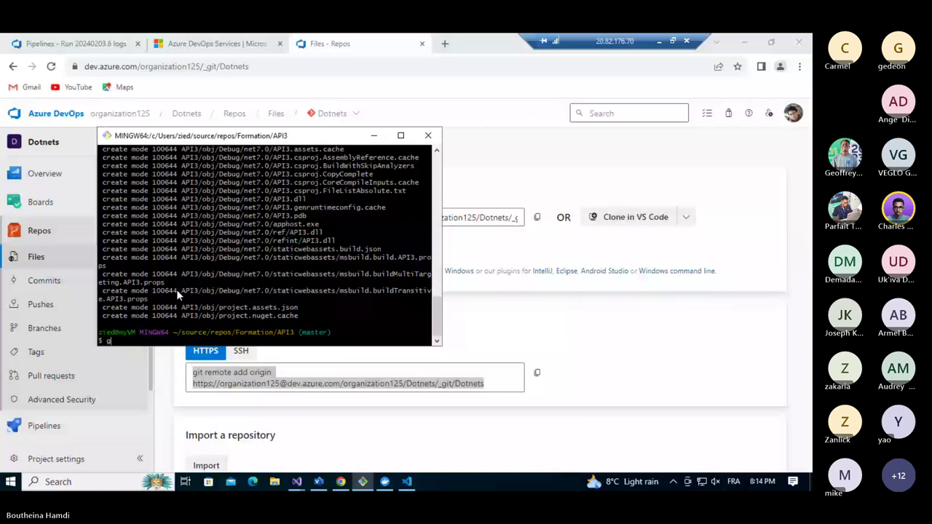
{"action": "type", "text": "it push -u origin mas"}
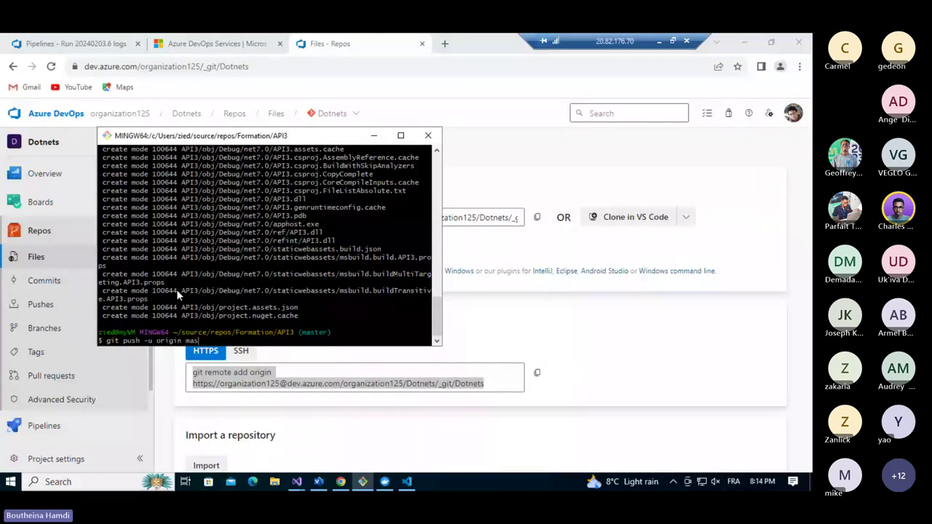
{"action": "type", "text": "ter"}
{"action": "key", "text": "Return"}
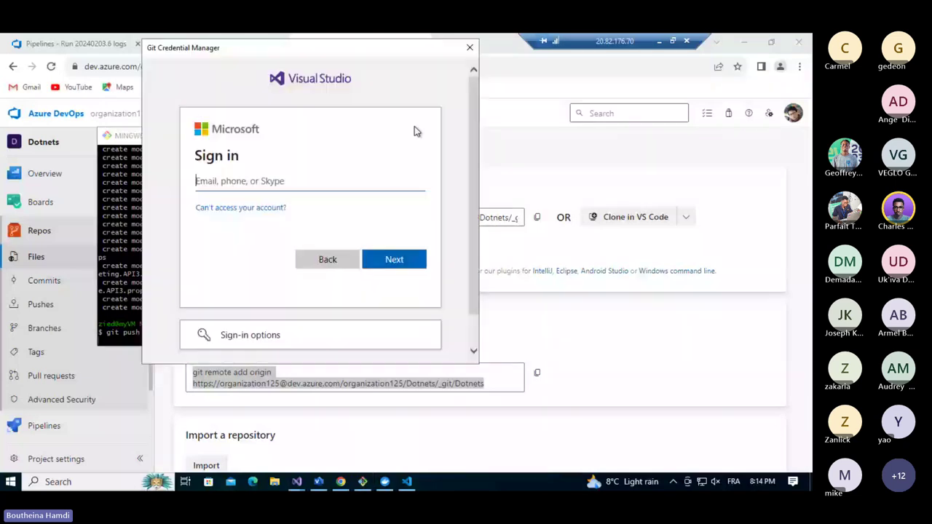
Leave the remote desktop session's Git sign-in prompt and switch to the local browser showing the Azure portal.
{"action": "left_click", "coordinate": [659, 40]}
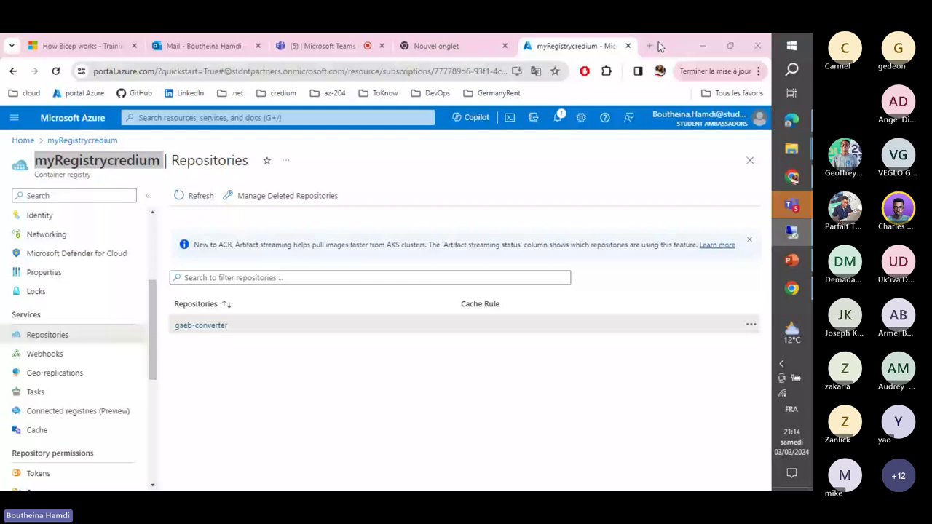
{"action": "left_click", "coordinate": [791, 233]}
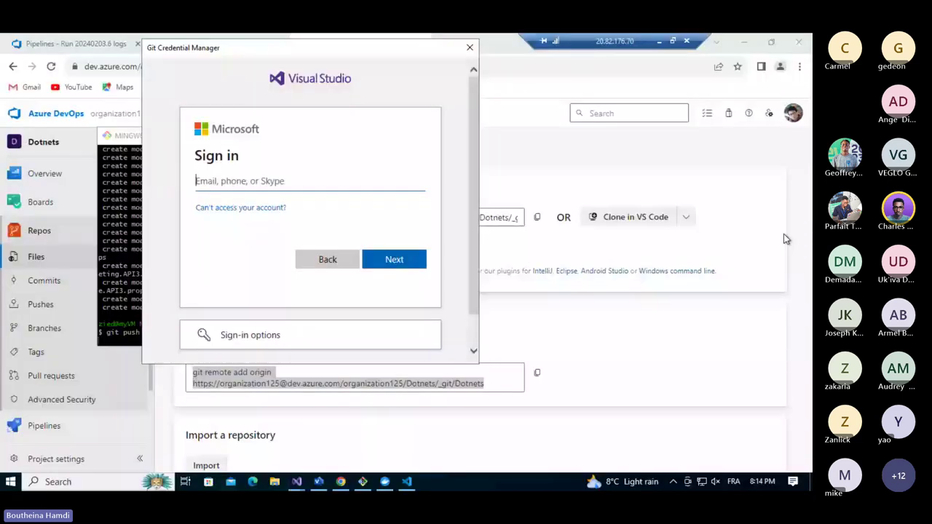
{"action": "left_click", "coordinate": [659, 40]}
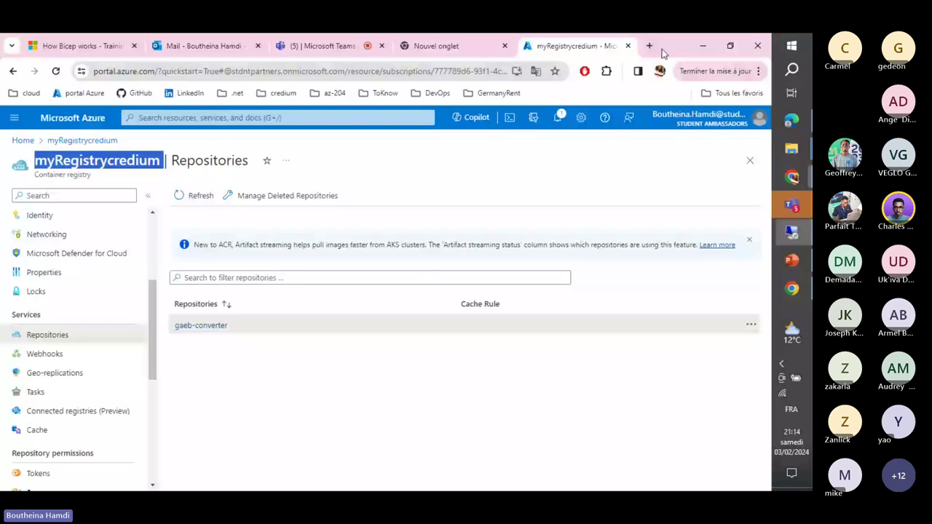